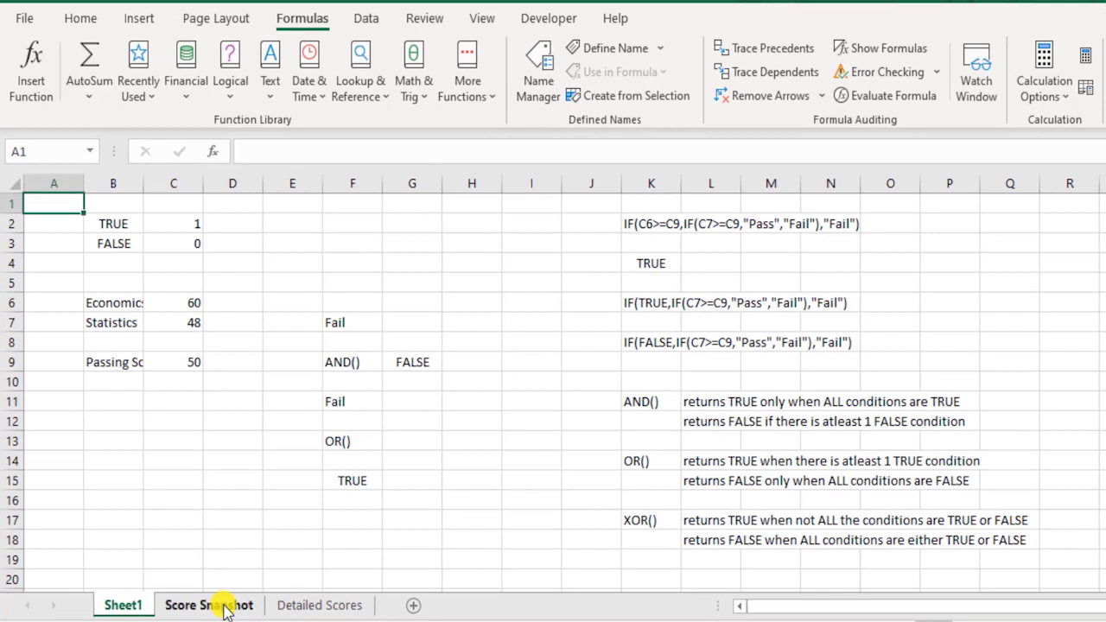
Open the Score Snapshot sheet and review the average scores in C3:C12 alongside the grades in H3:H9.
click(226, 607)
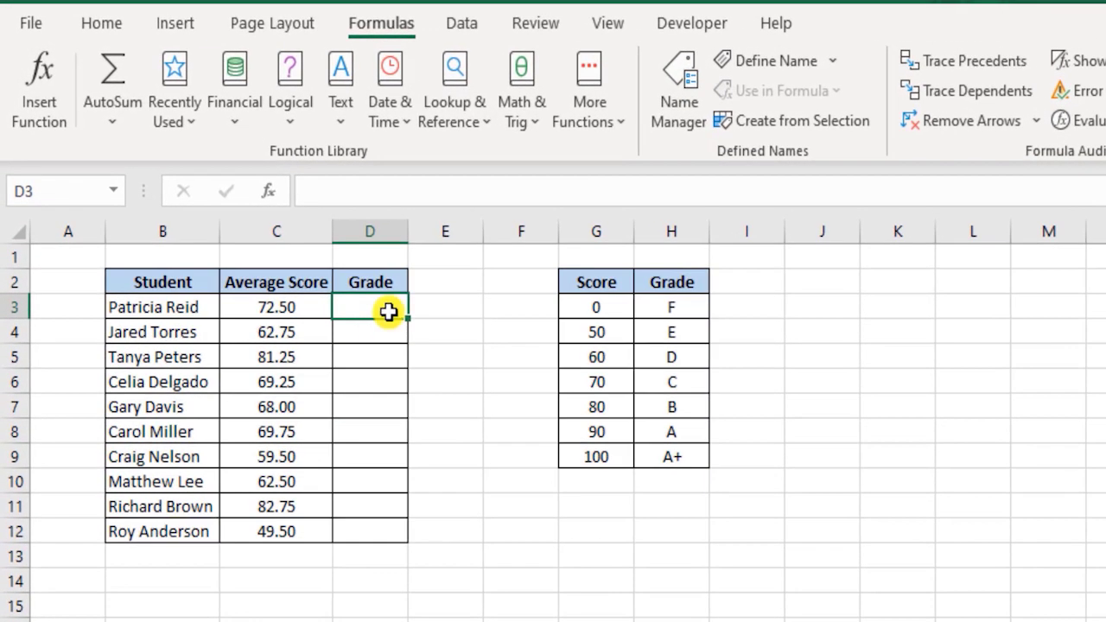
drag(277, 304, 289, 535)
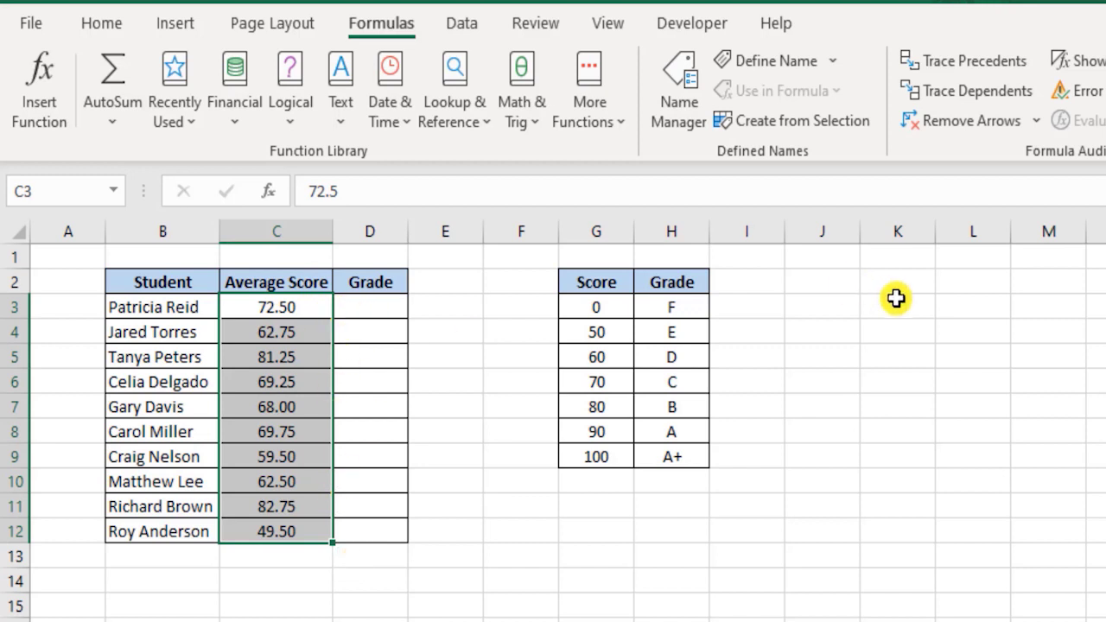
drag(682, 304, 693, 458)
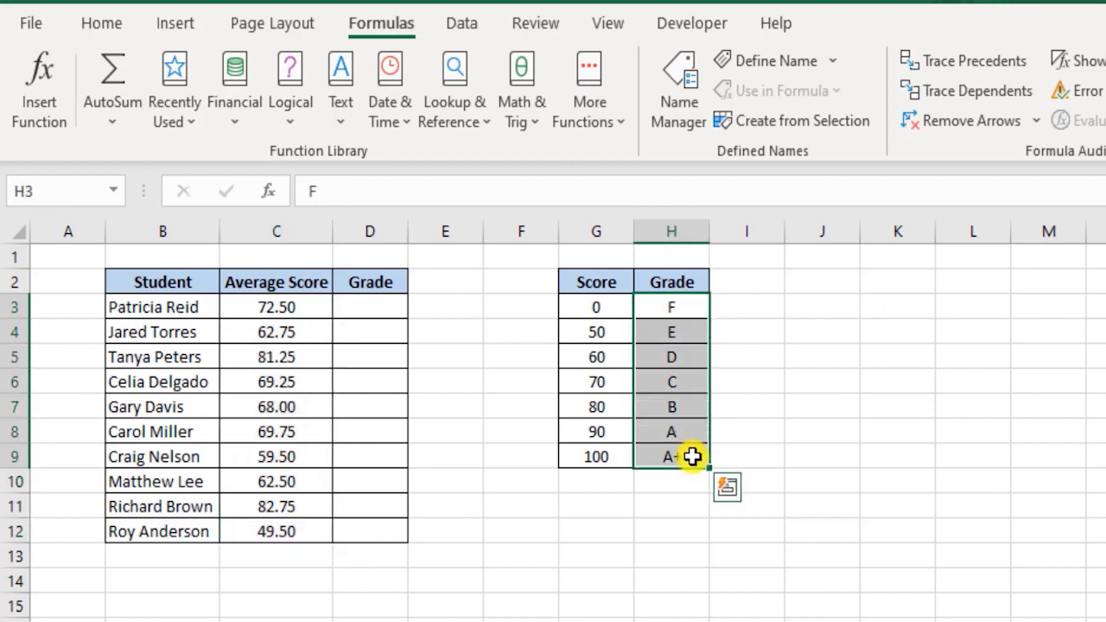
click(360, 302)
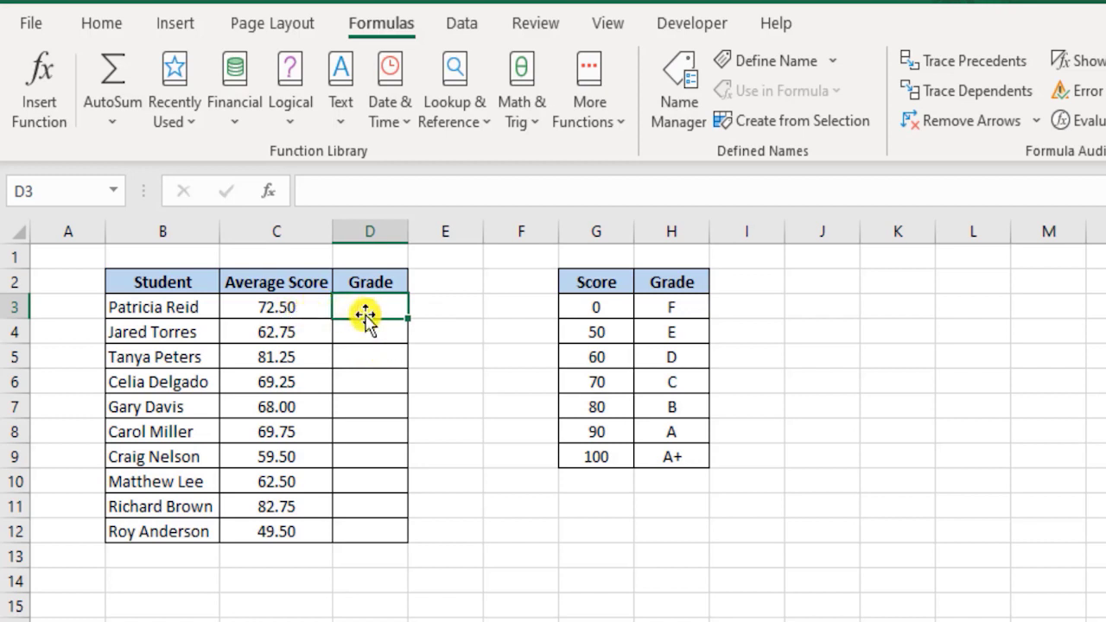
click(317, 313)
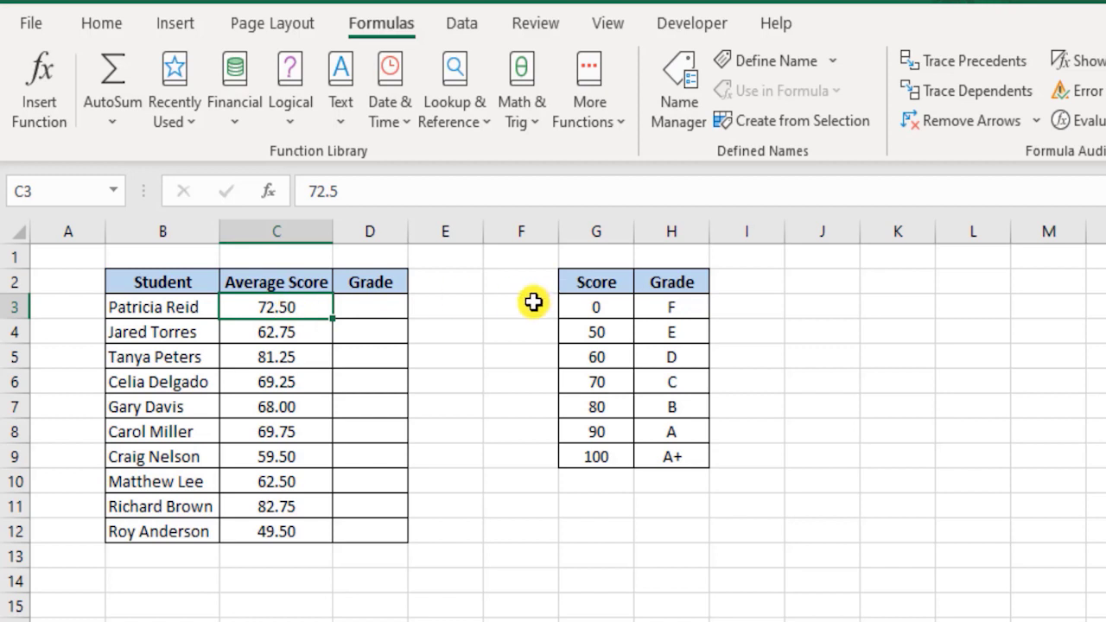
Examine how each score threshold in G4:G9 relates to the grade one row above it in the Score and Grade table.
click(613, 334)
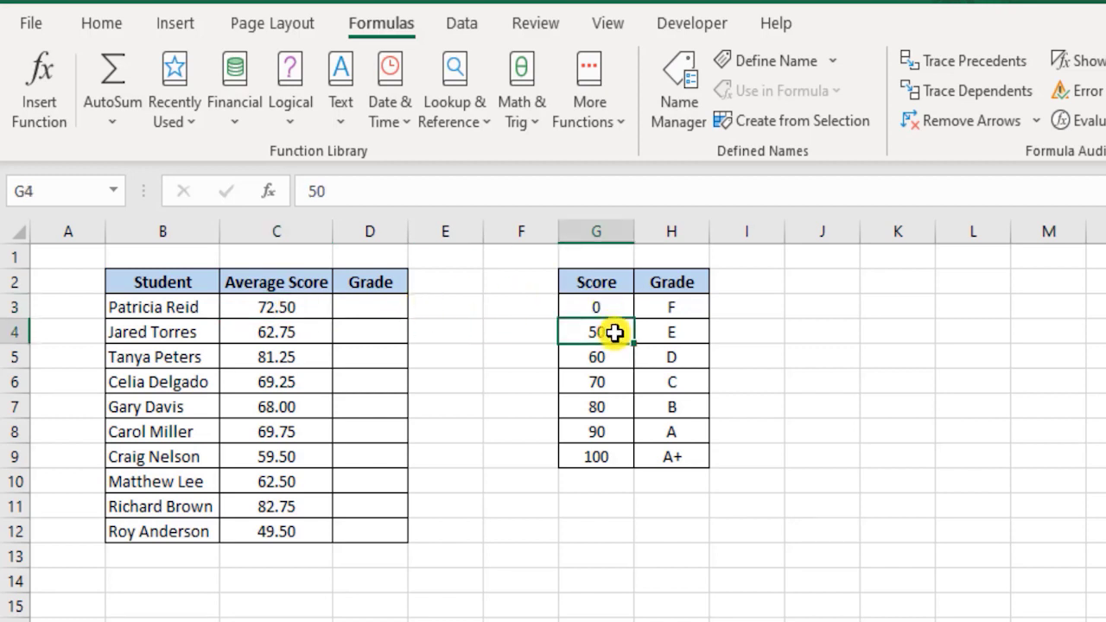
click(683, 304)
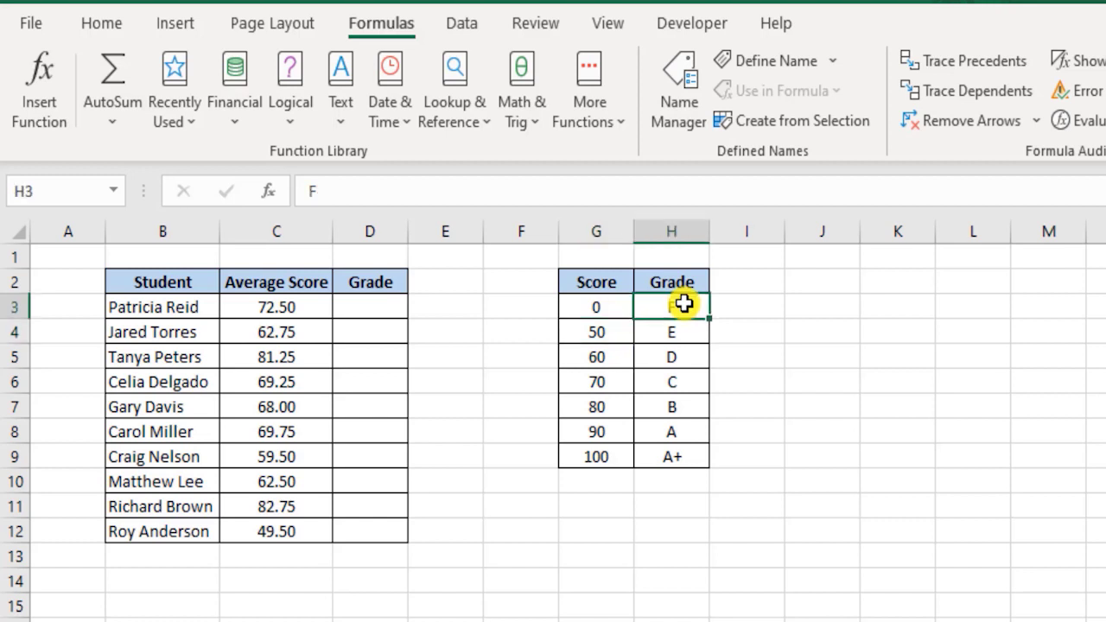
click(616, 355)
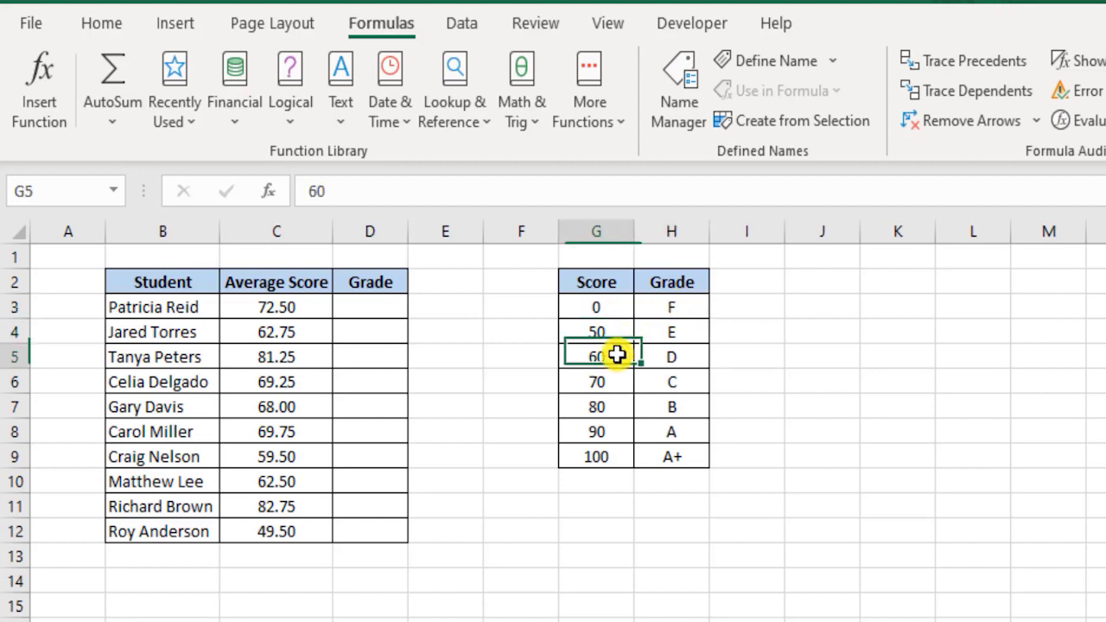
click(679, 331)
click(613, 381)
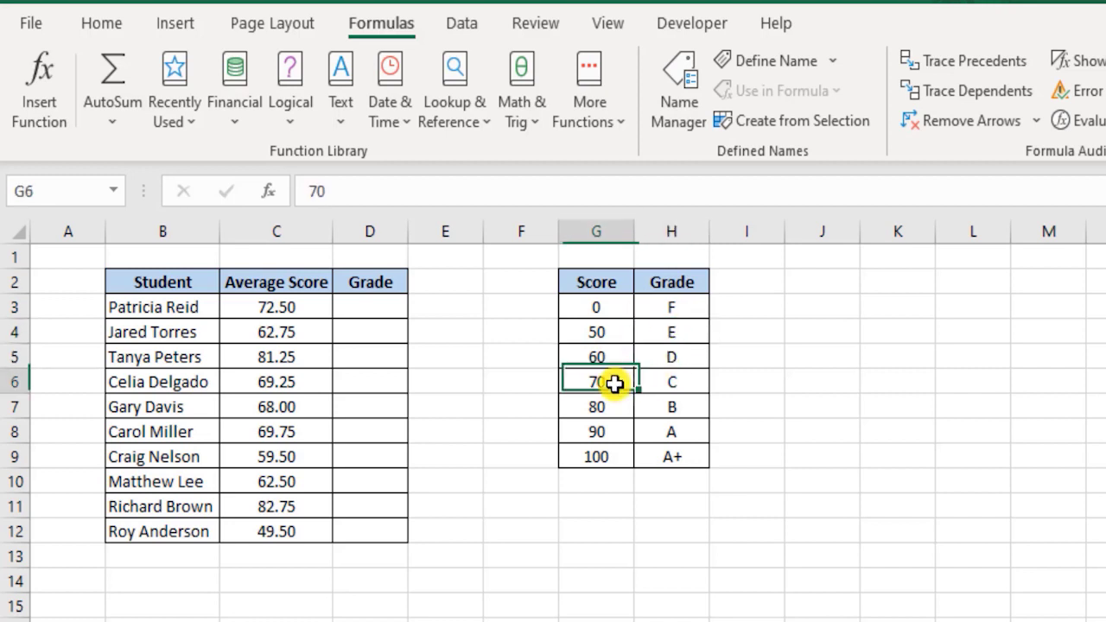
click(656, 366)
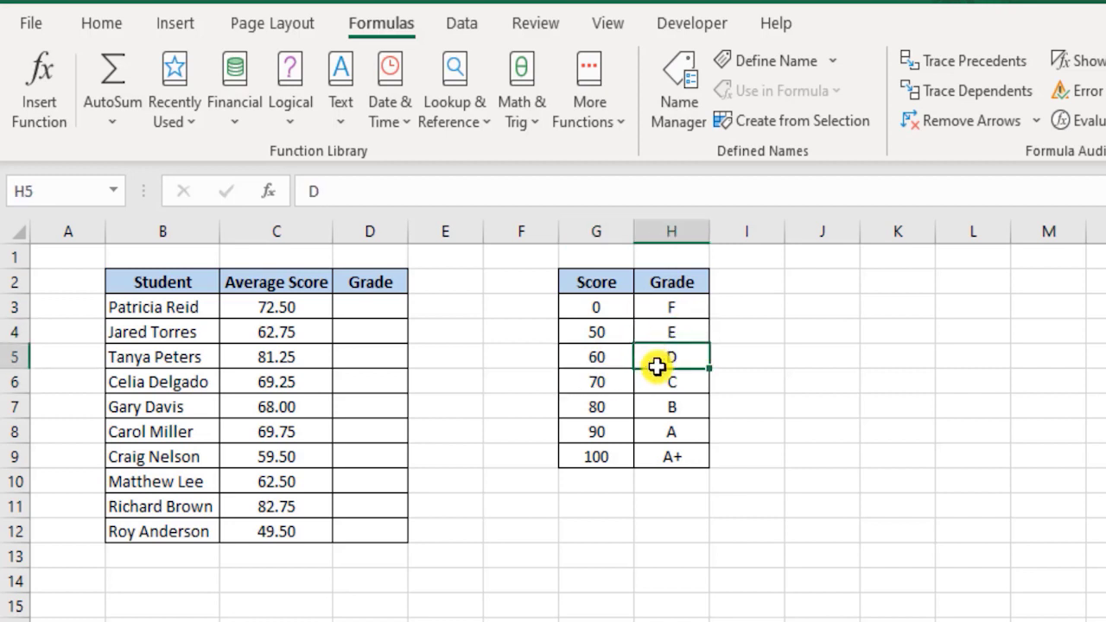
click(610, 407)
click(662, 380)
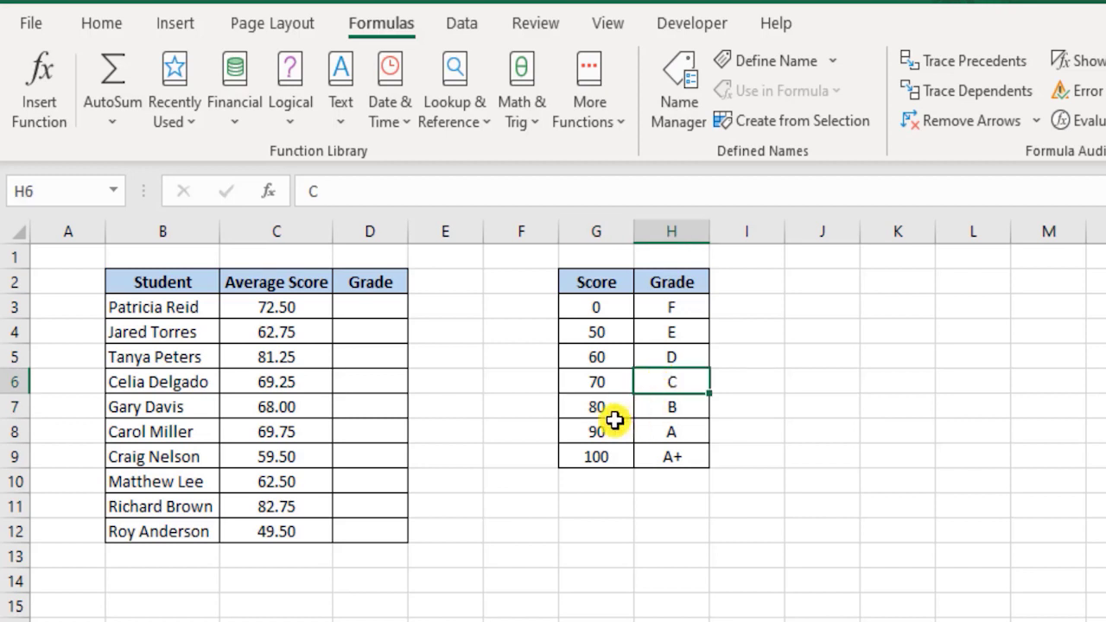
click(614, 422)
click(662, 407)
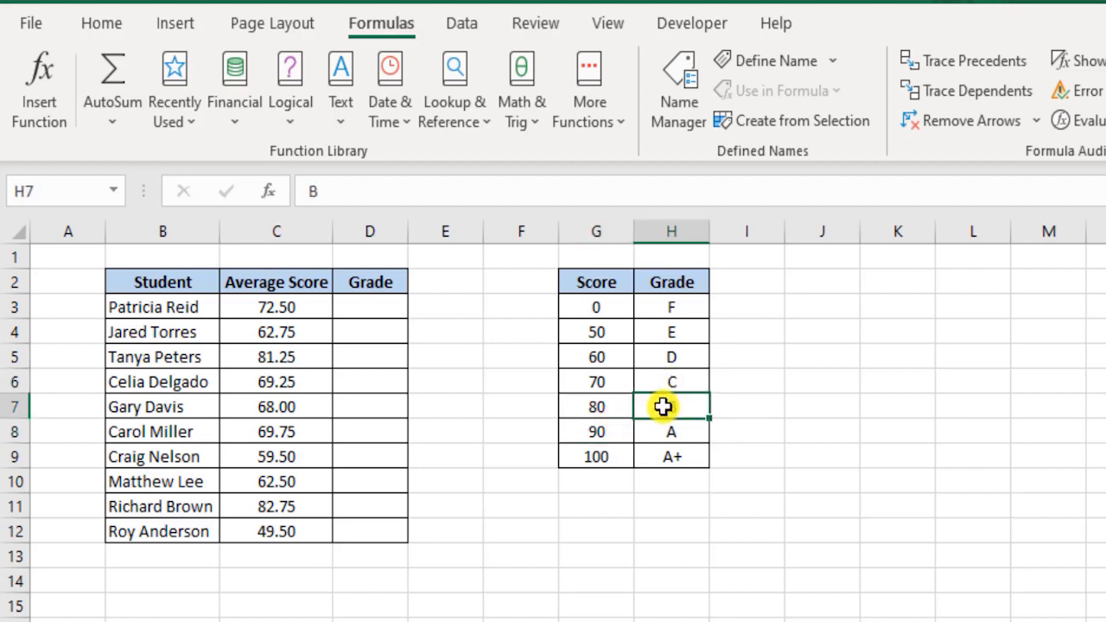
click(627, 458)
click(680, 438)
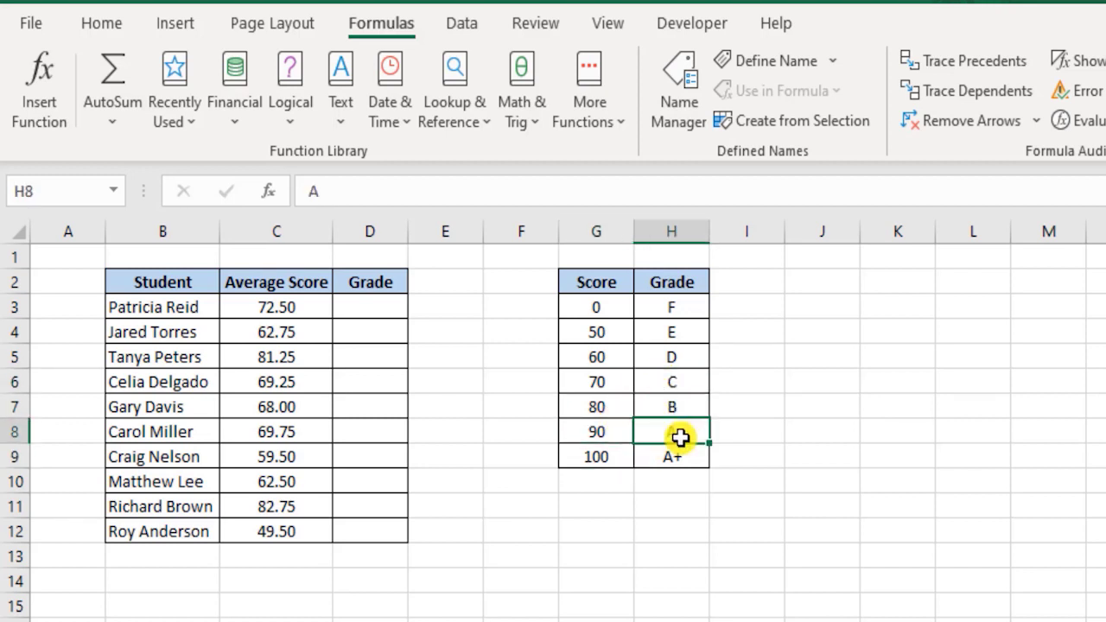
click(610, 455)
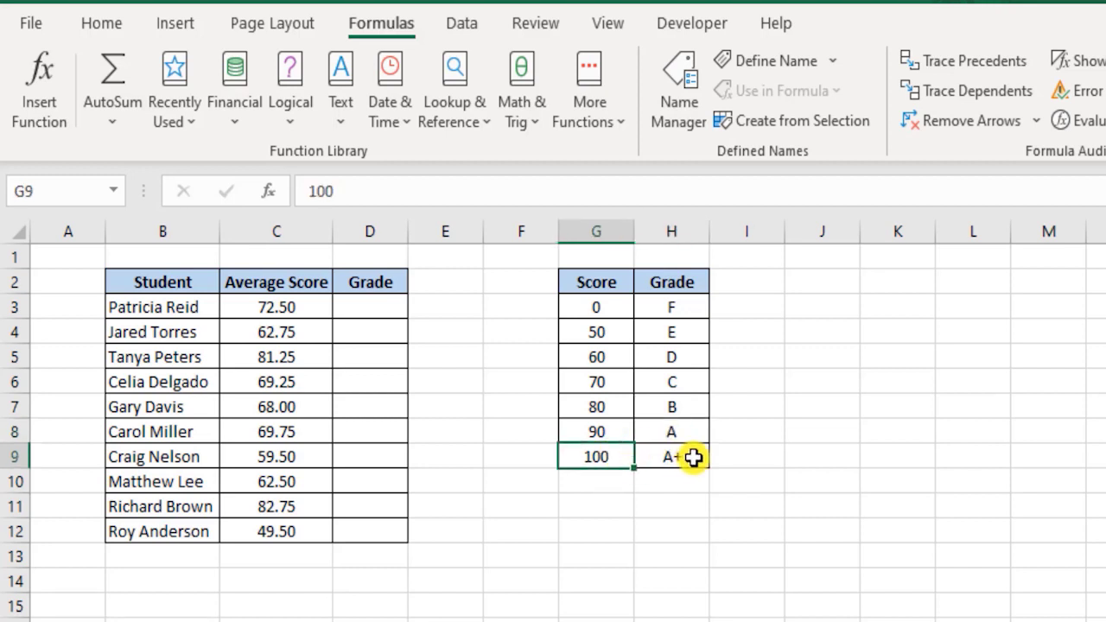
Start an IFS formula in D3 that returns H$3 when C3<G$4, with the row references locked.
click(401, 304)
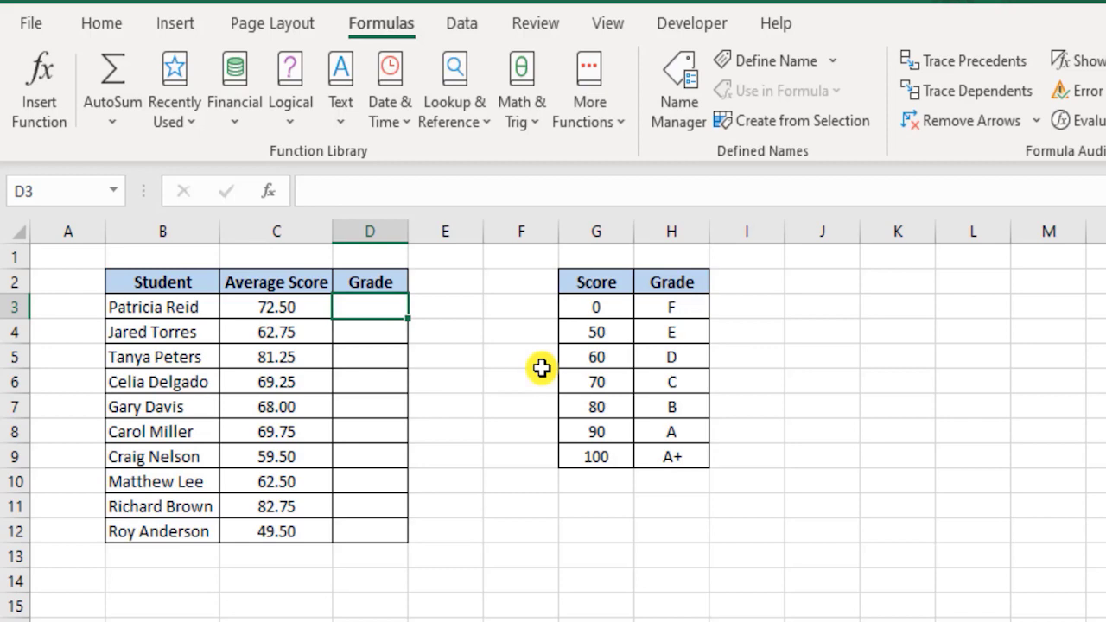
text(=ifs)
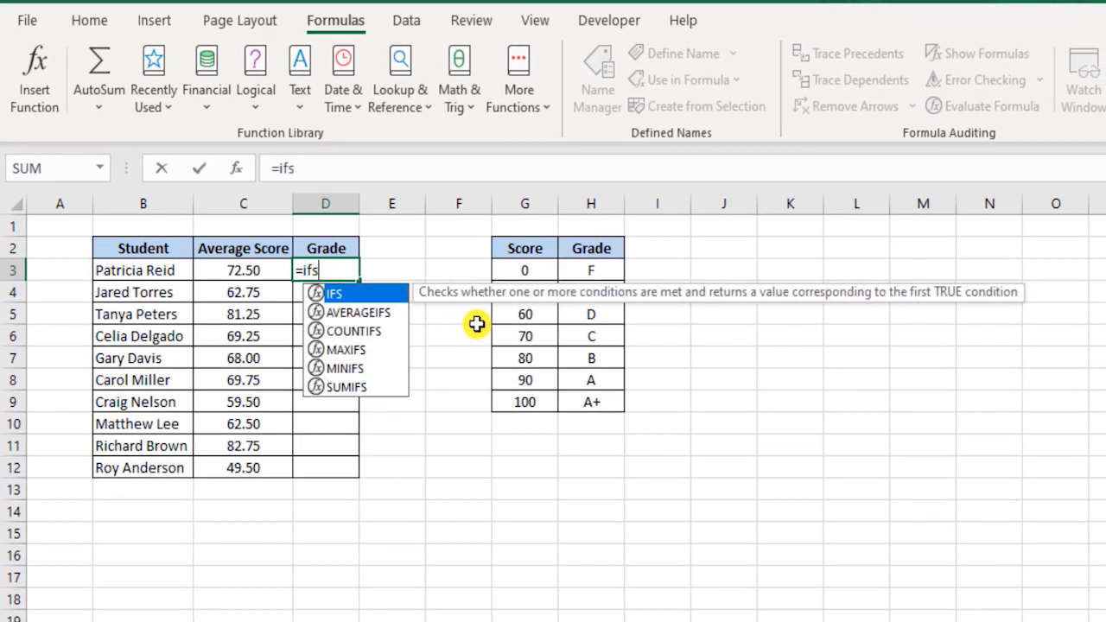
key(Tab)
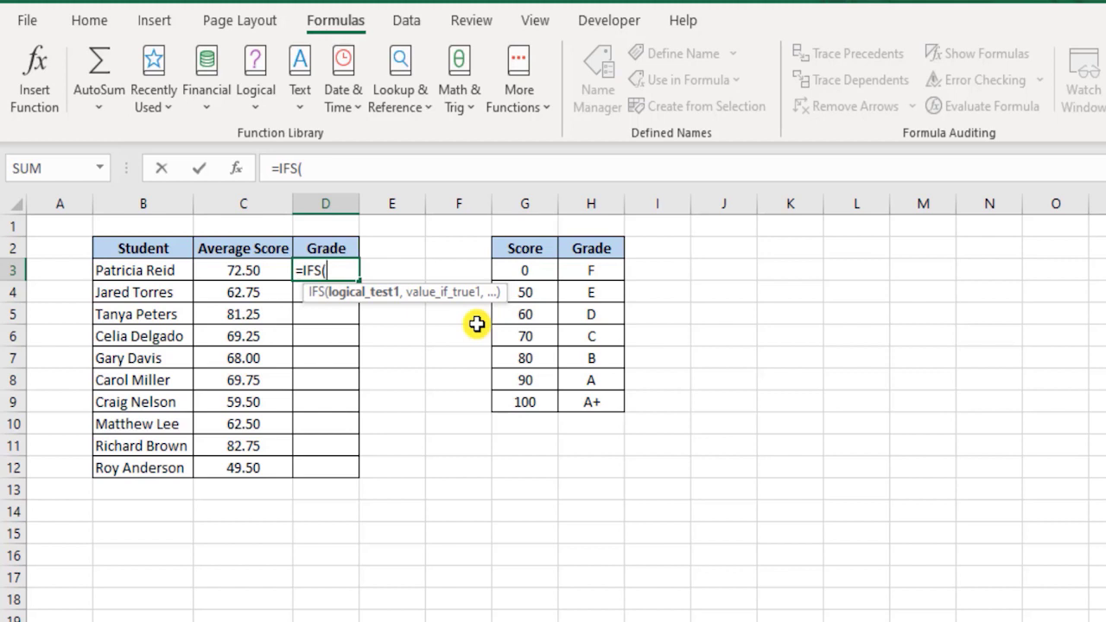
click(255, 264)
text(<)
click(536, 294)
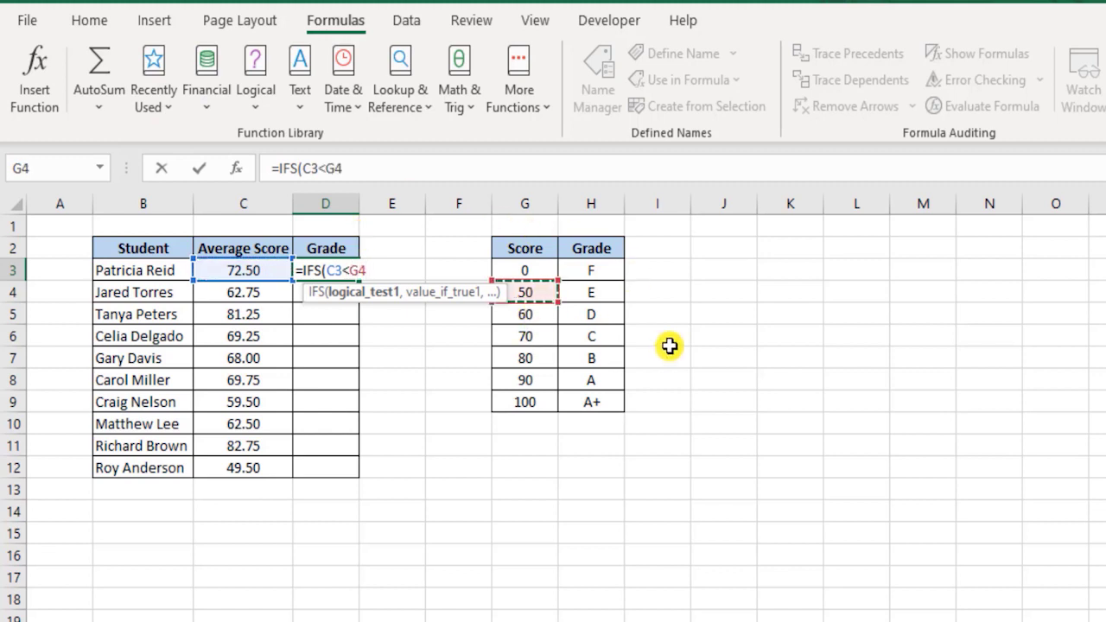
click(355, 270)
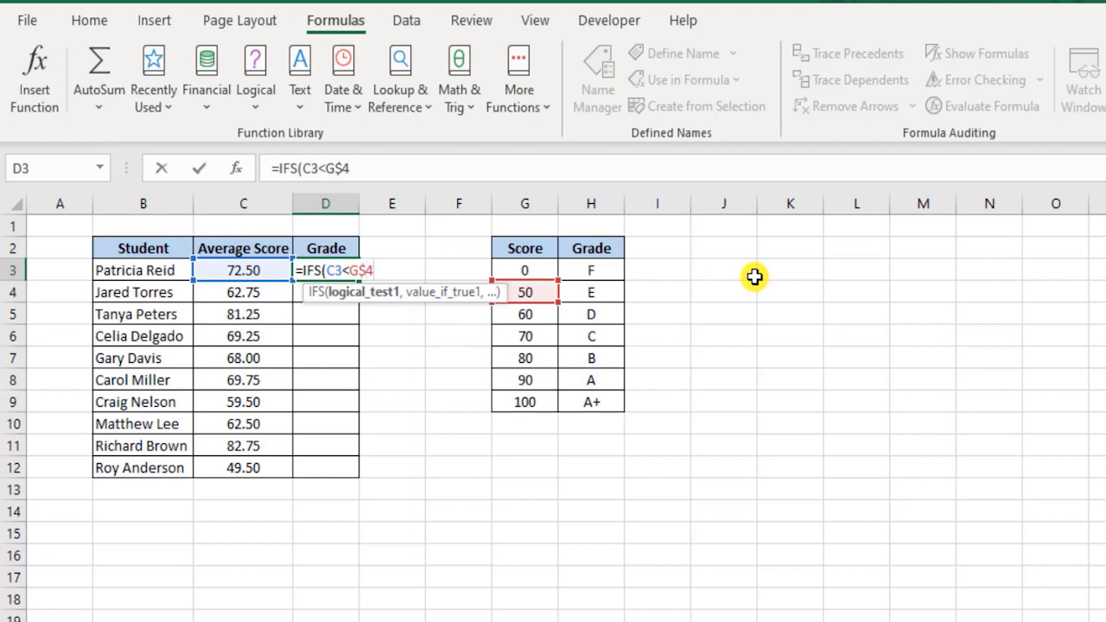
text(,)
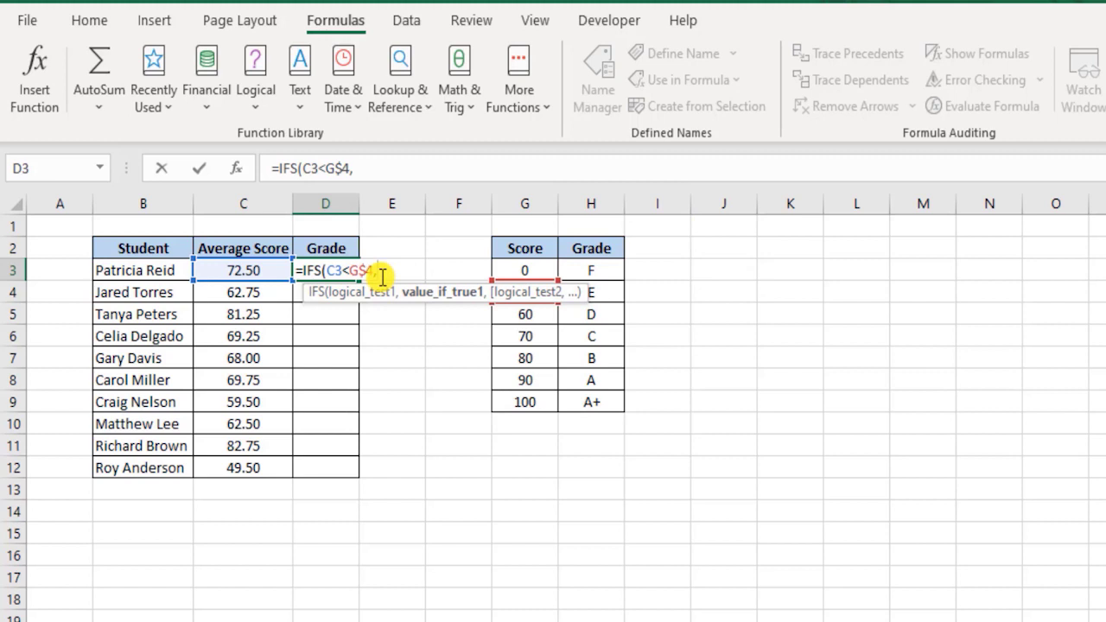
click(599, 268)
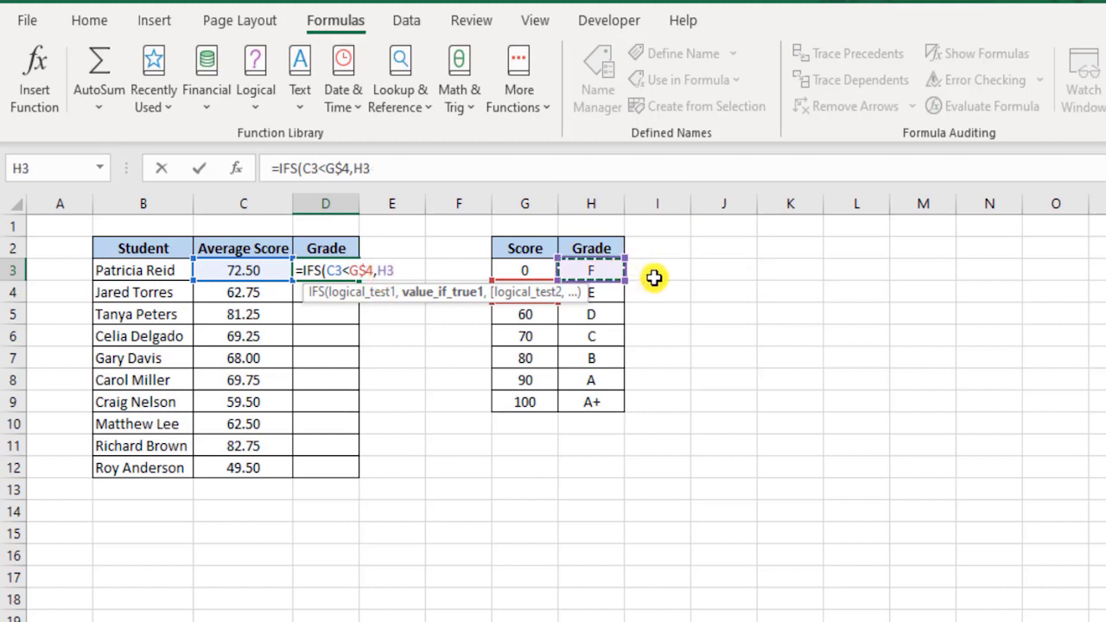
click(385, 265)
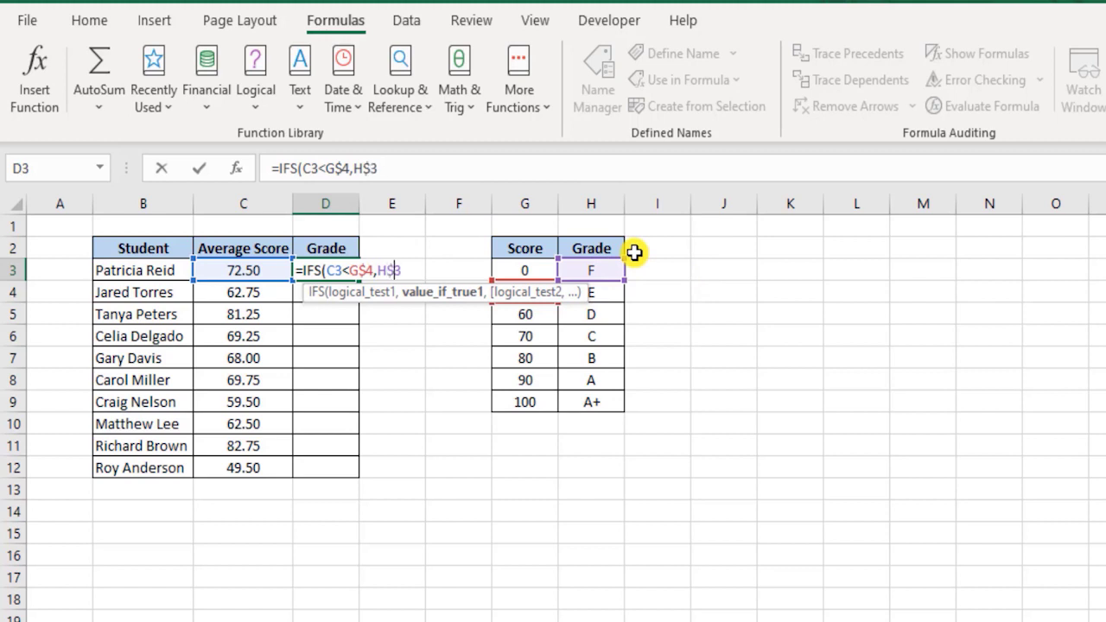
text(,)
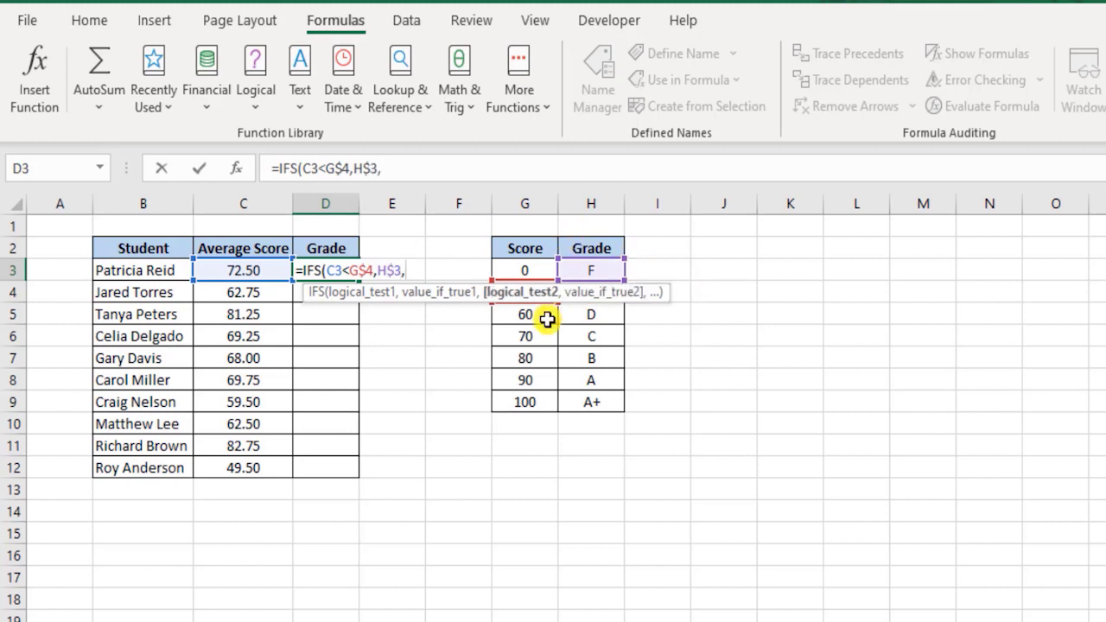
Add a second condition to the D3 formula that returns H$4 when C3<G$5.
click(219, 274)
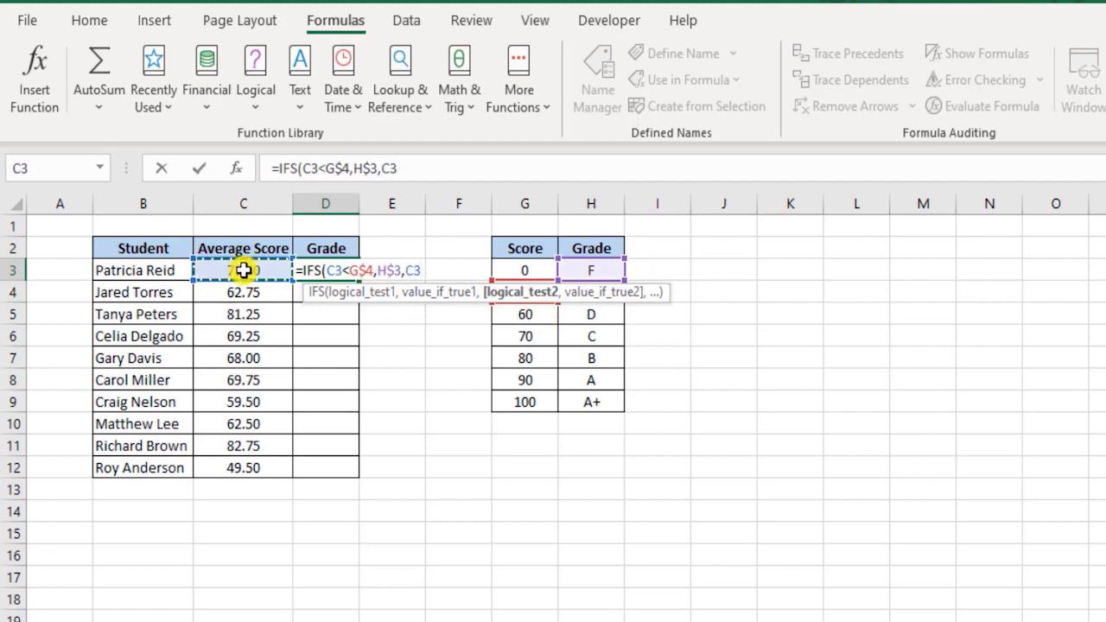
text(<)
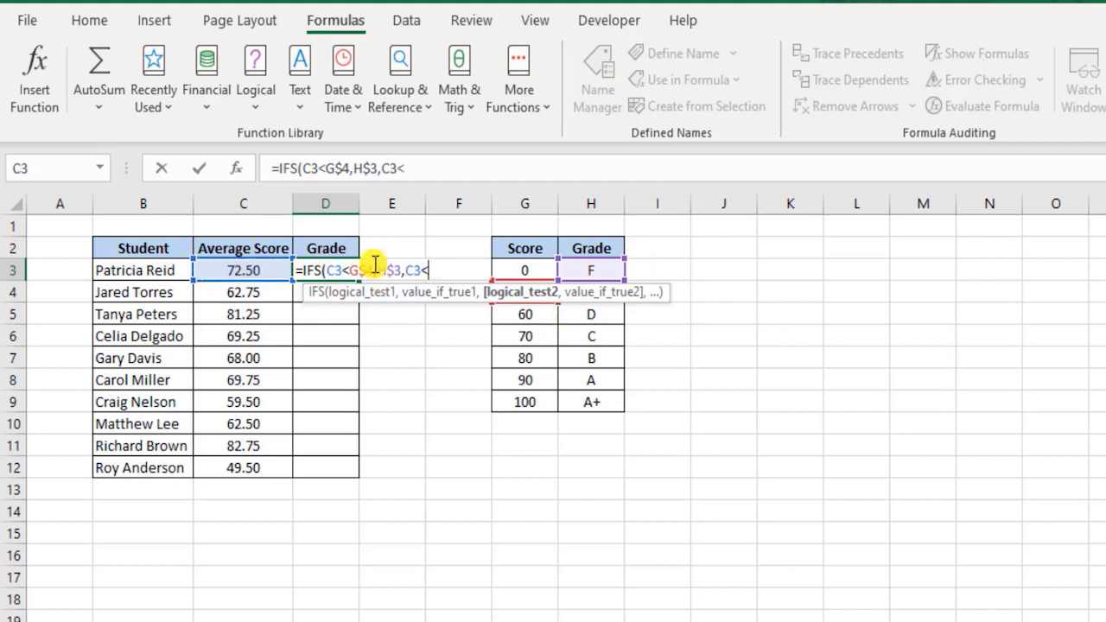
click(533, 315)
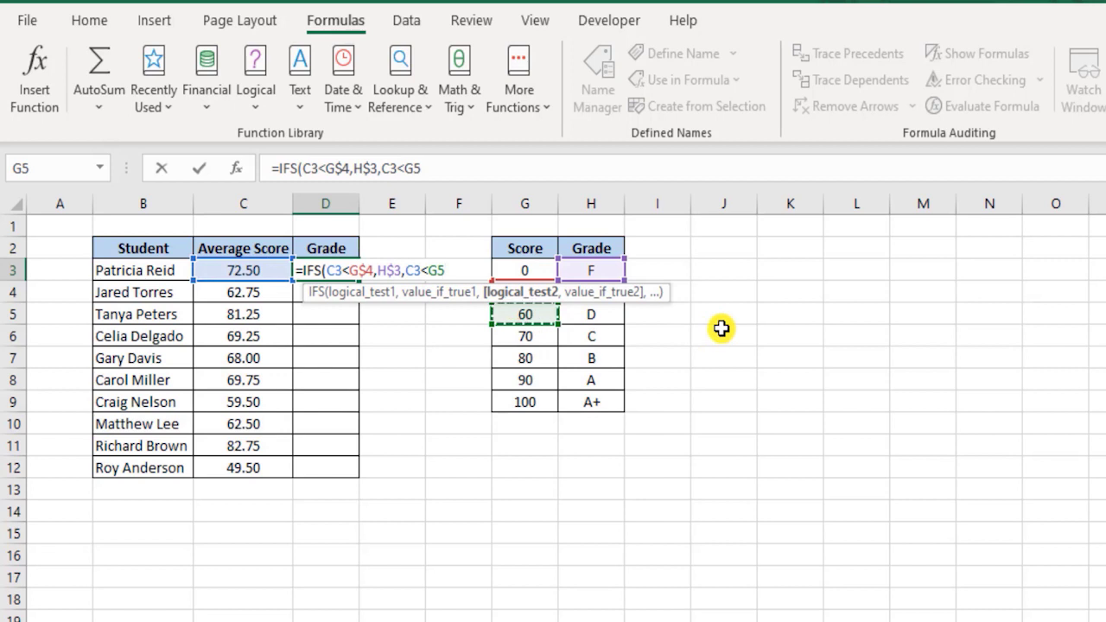
key(F4)
key(F4)
text(,)
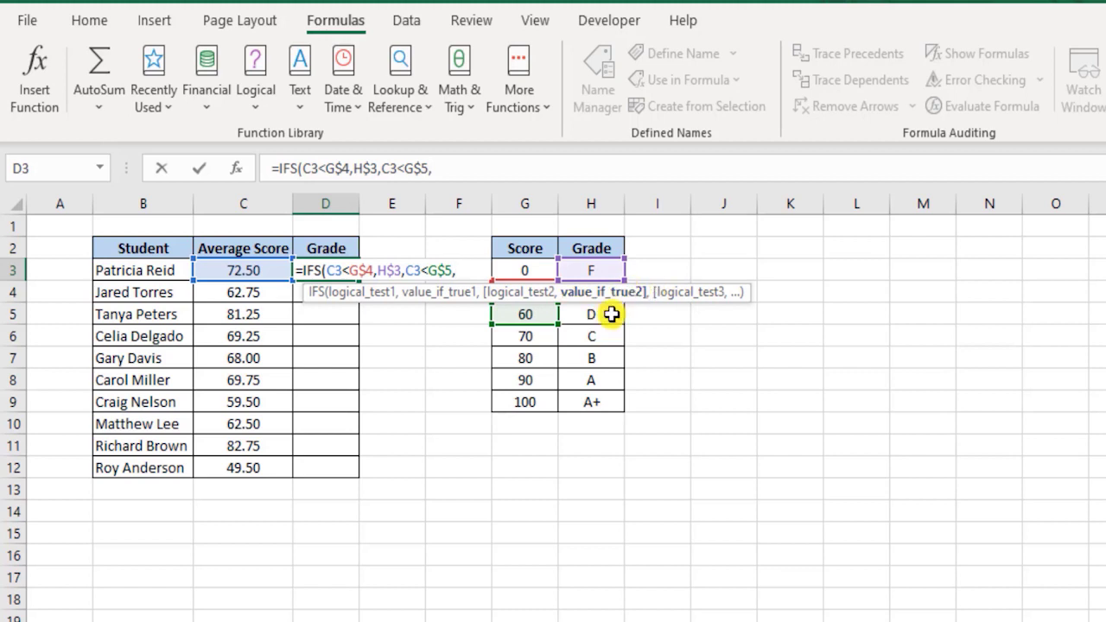
click(611, 315)
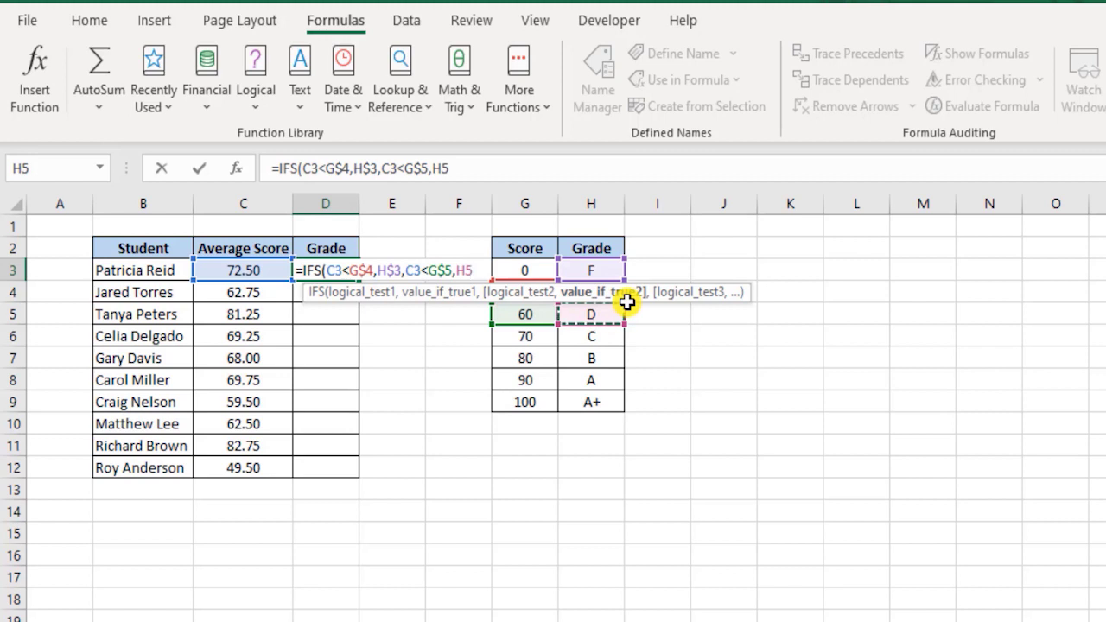
key(Up)
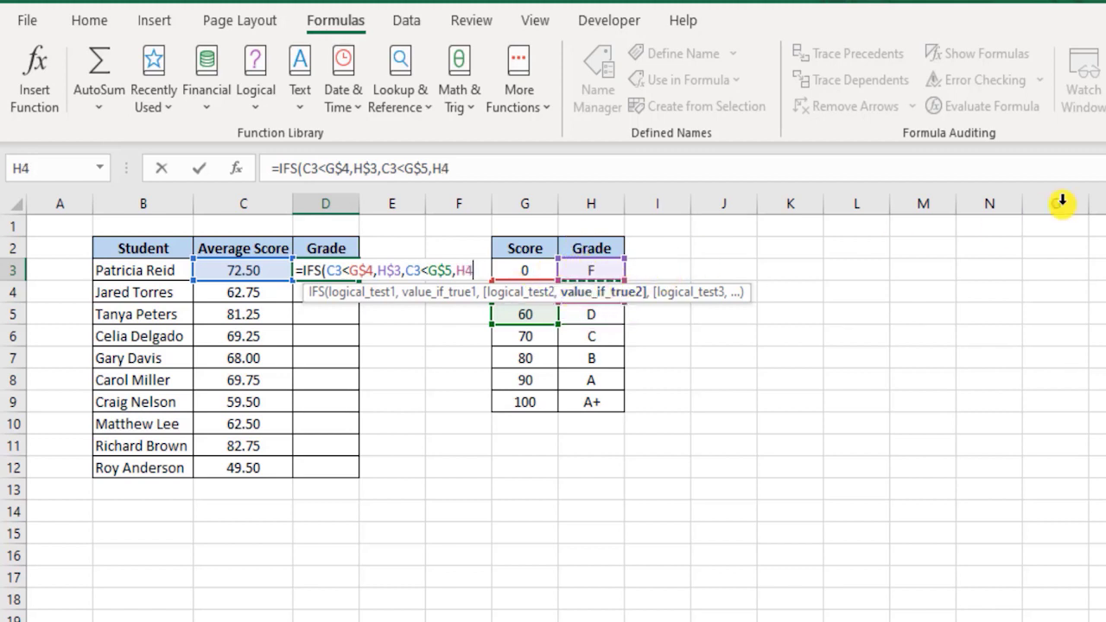
key(F4)
key(F4)
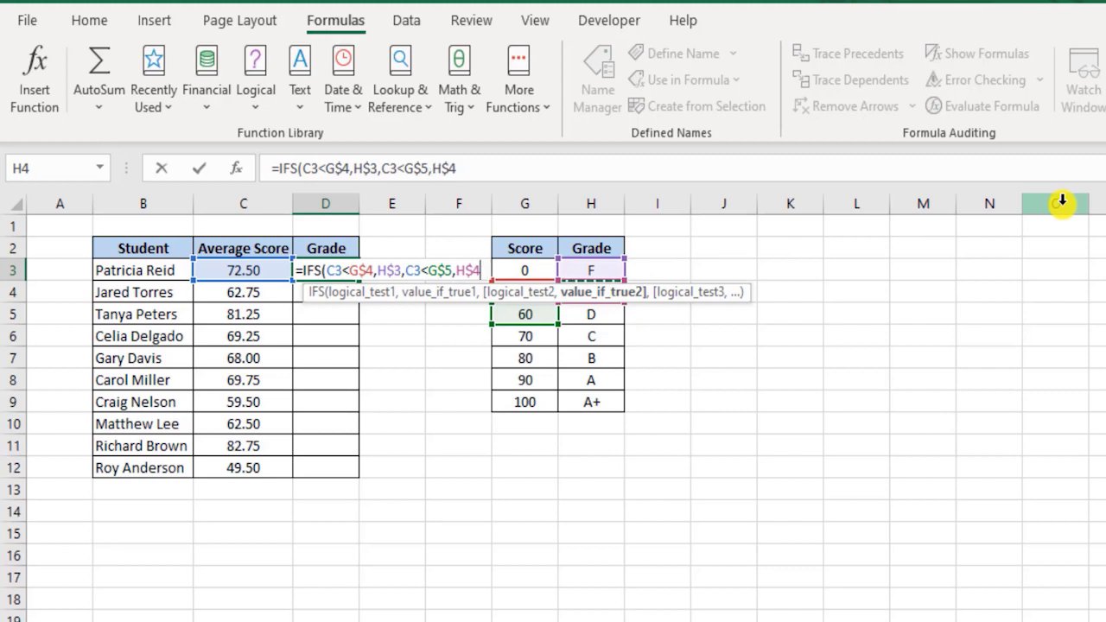
text(,)
Add a third condition to the D3 formula that returns H$5 when C3<G$6.
click(250, 272)
text(<)
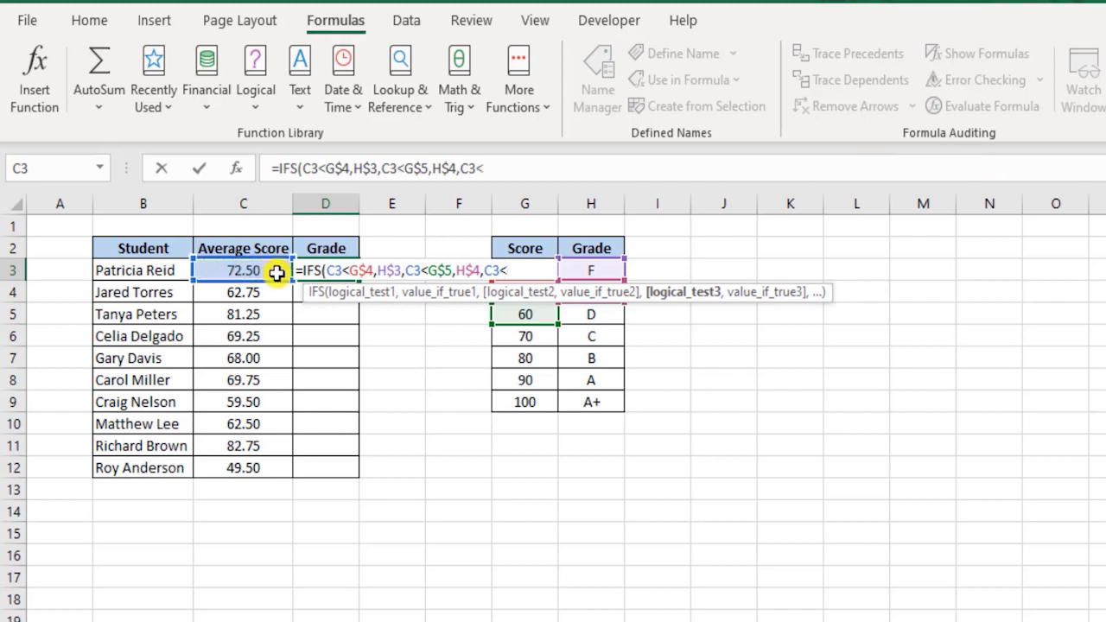
click(510, 332)
key(F4)
key(F4)
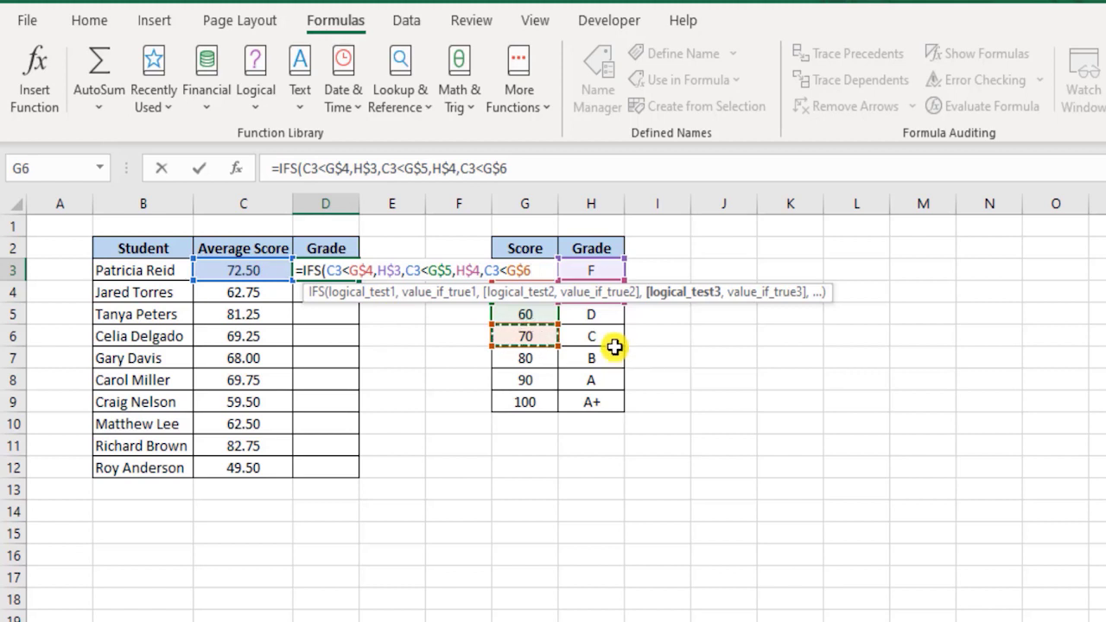
text(,)
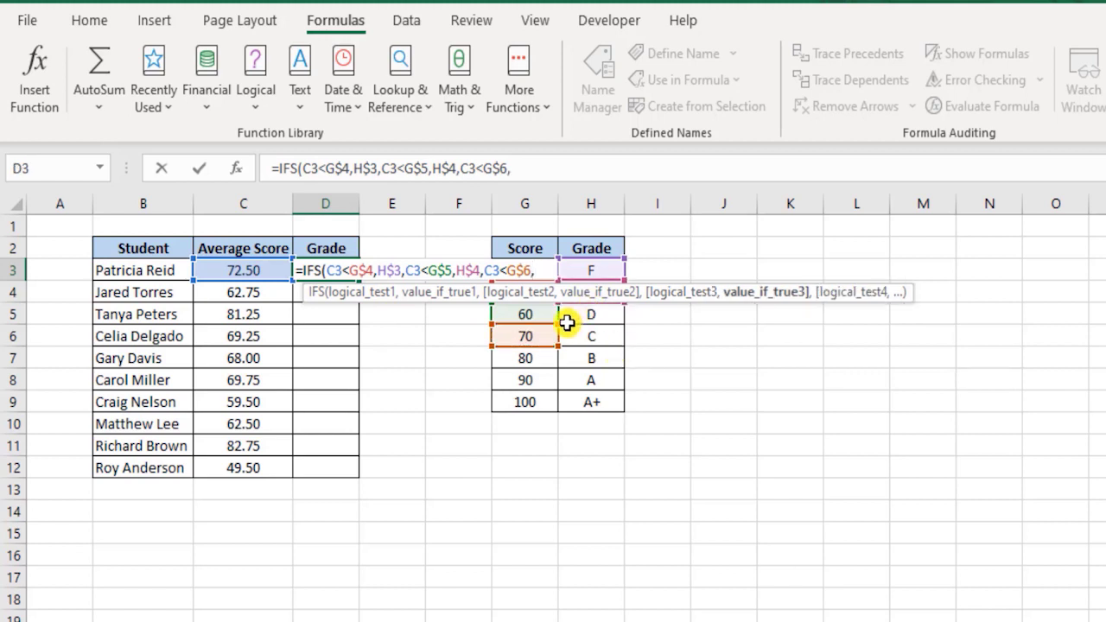
click(617, 314)
key(F4)
key(F4)
text(,)
Add a fourth condition to the D3 formula that returns H$6 when C3<G$7.
click(254, 272)
text(<)
click(535, 367)
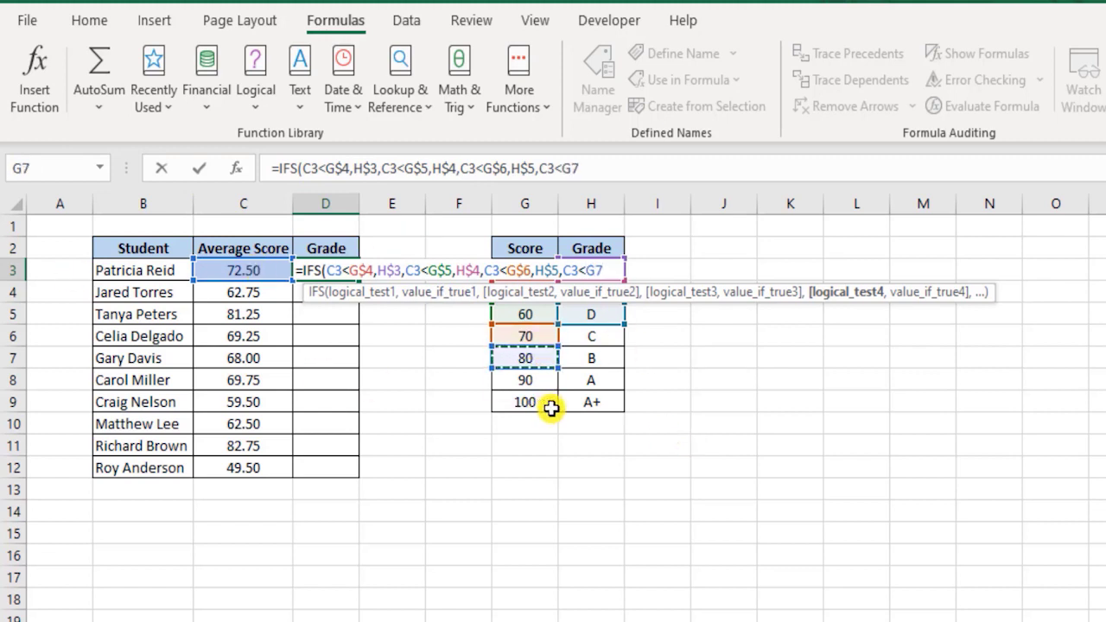
key(F4)
key(F4)
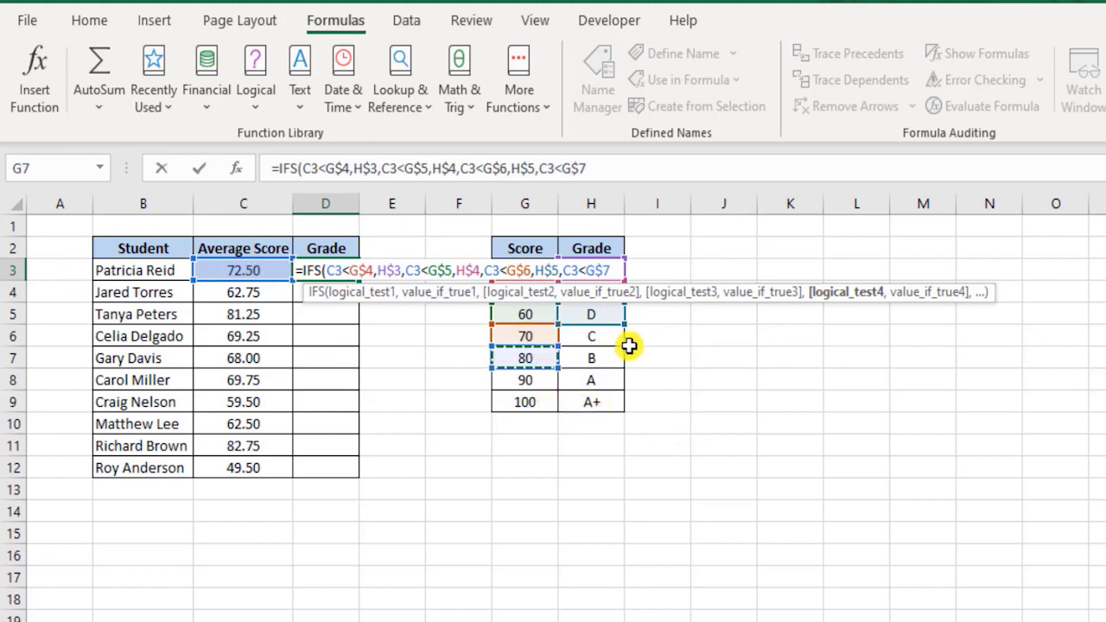
text(,)
click(599, 335)
key(F4)
key(F4)
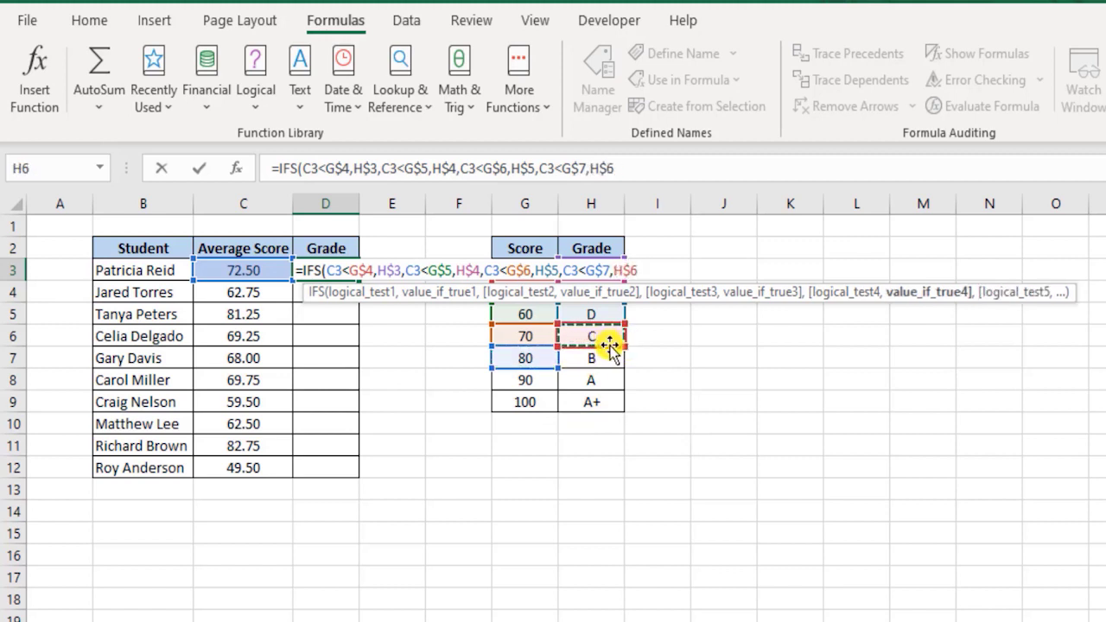
text(,)
Add a fifth condition to the D3 formula that returns H$7 when C3<G$8.
click(248, 268)
text(<)
click(518, 380)
key(F4)
key(F4)
text(,)
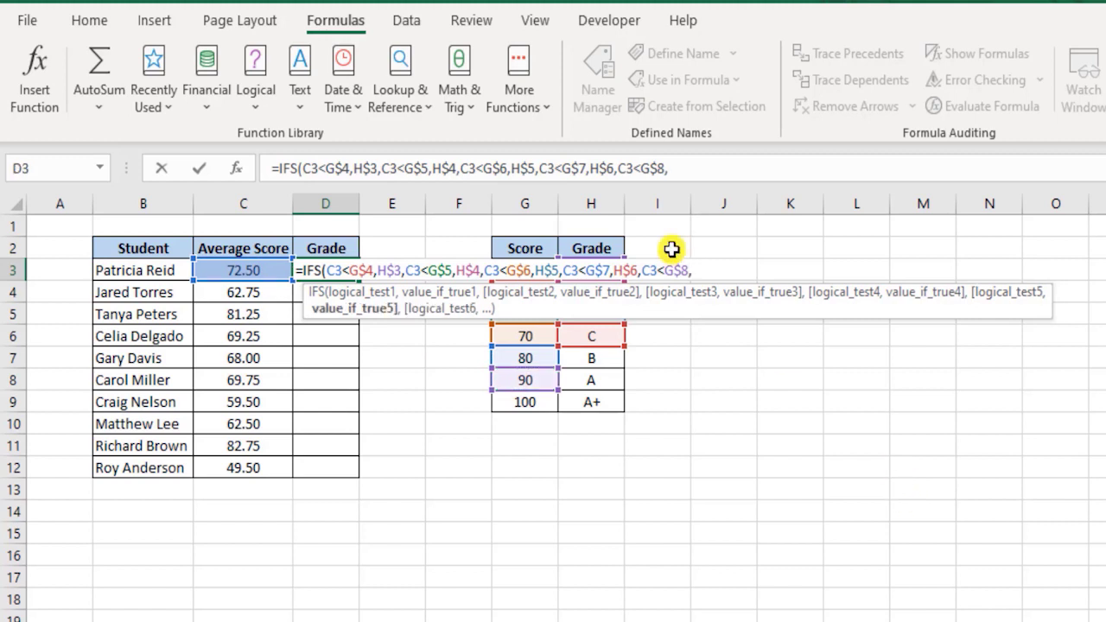
click(609, 365)
key(F4)
key(F4)
text(,)
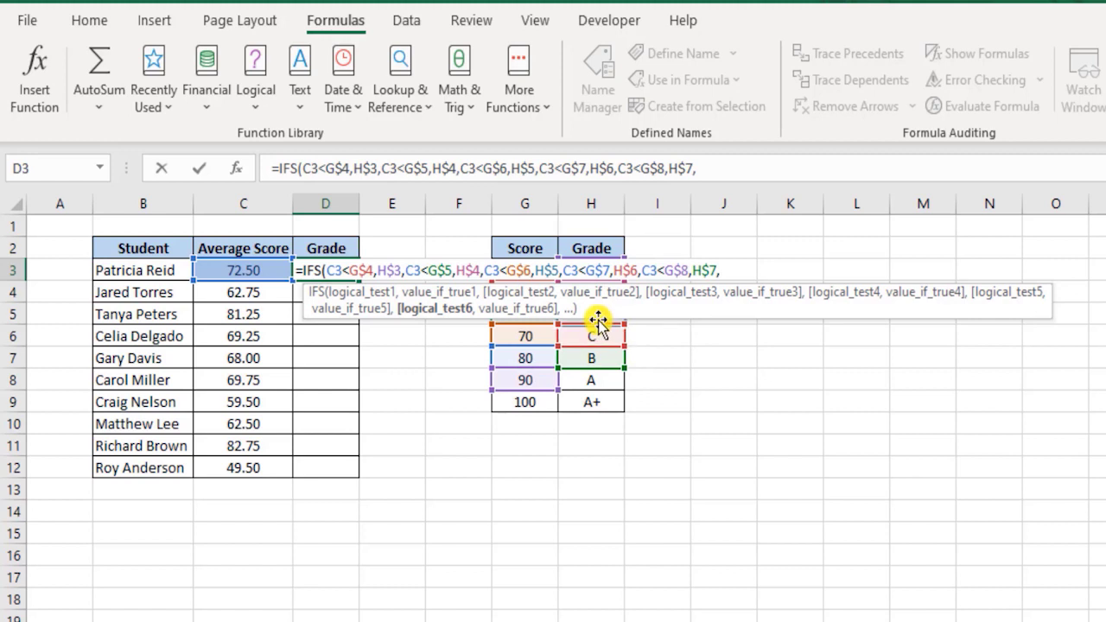
Add a sixth condition to the D3 formula that returns H$8 when C3<G$9, with the row references locked.
click(263, 272)
text(<)
click(536, 410)
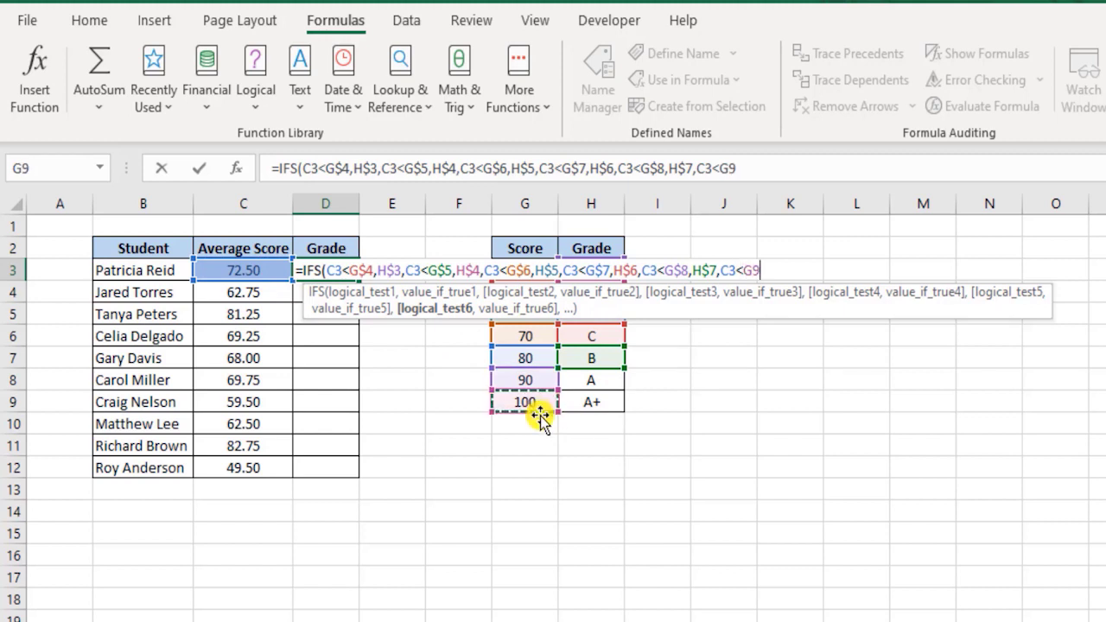
key(F4)
key(F4)
text(,)
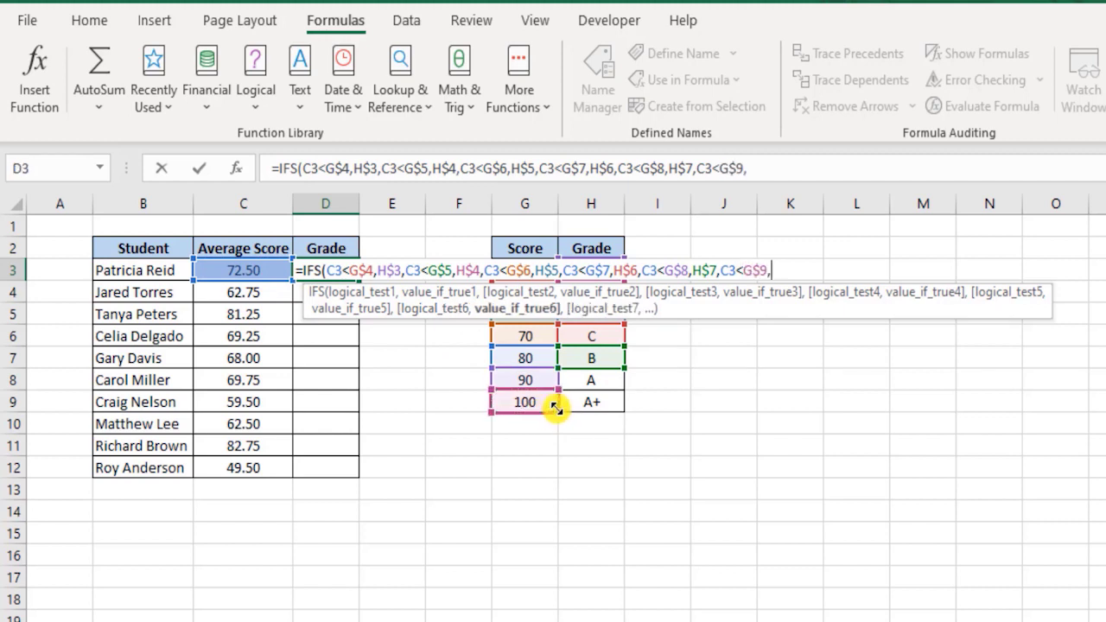
click(586, 382)
key(F4)
key(F4)
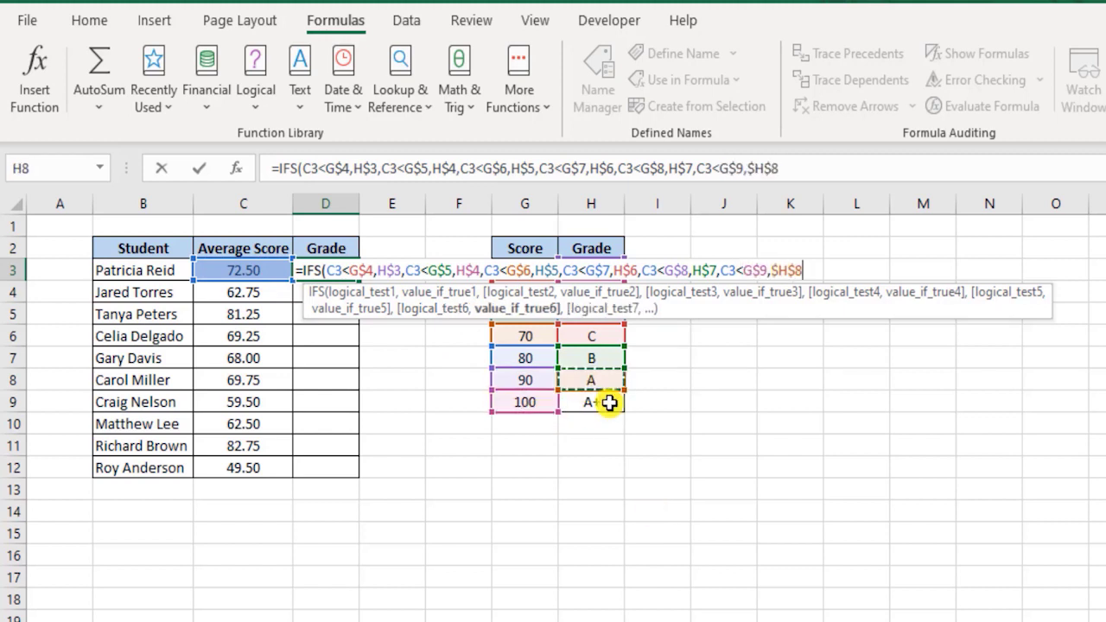
Add a final condition that returns H$9 when C3=G$9, and enter the completed IFS formula in D3.
click(241, 270)
text(=)
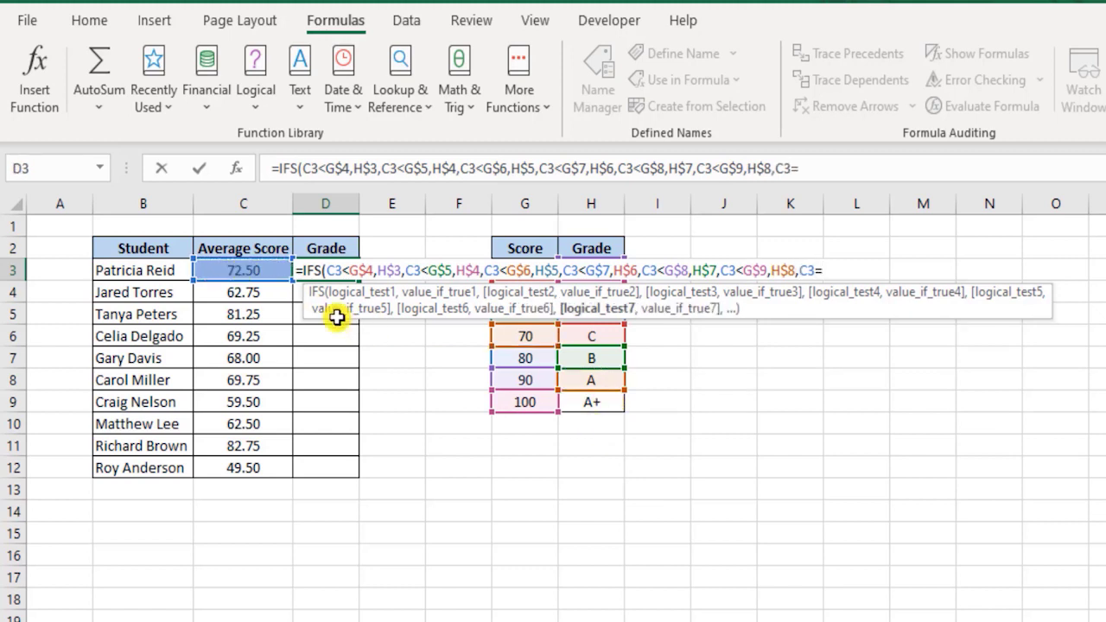
click(538, 402)
text(,)
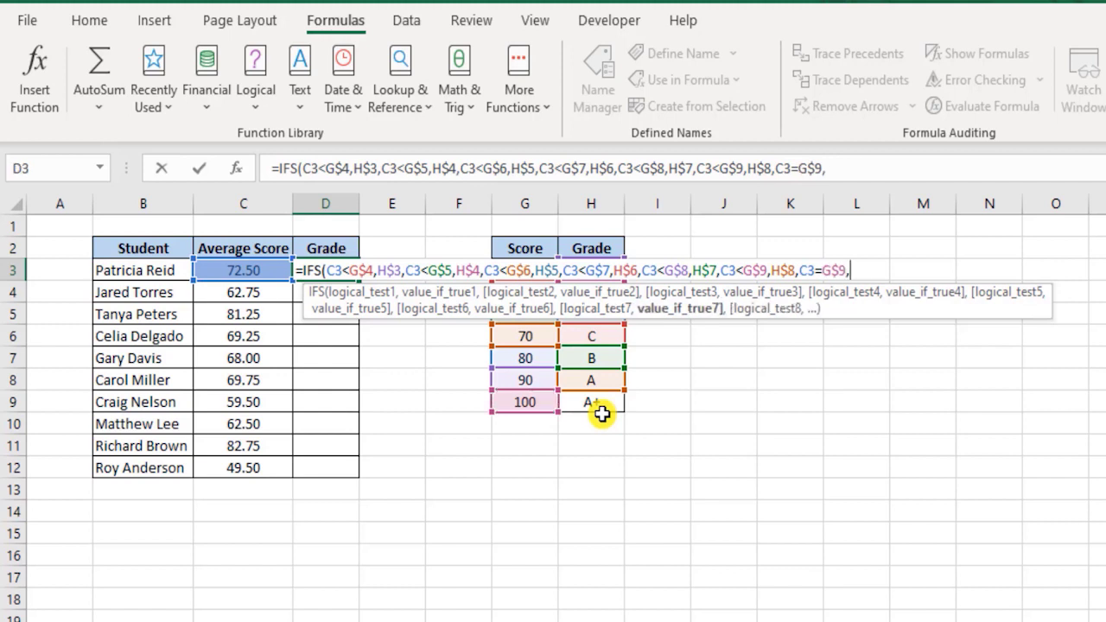
click(594, 403)
key(F4)
key(F4)
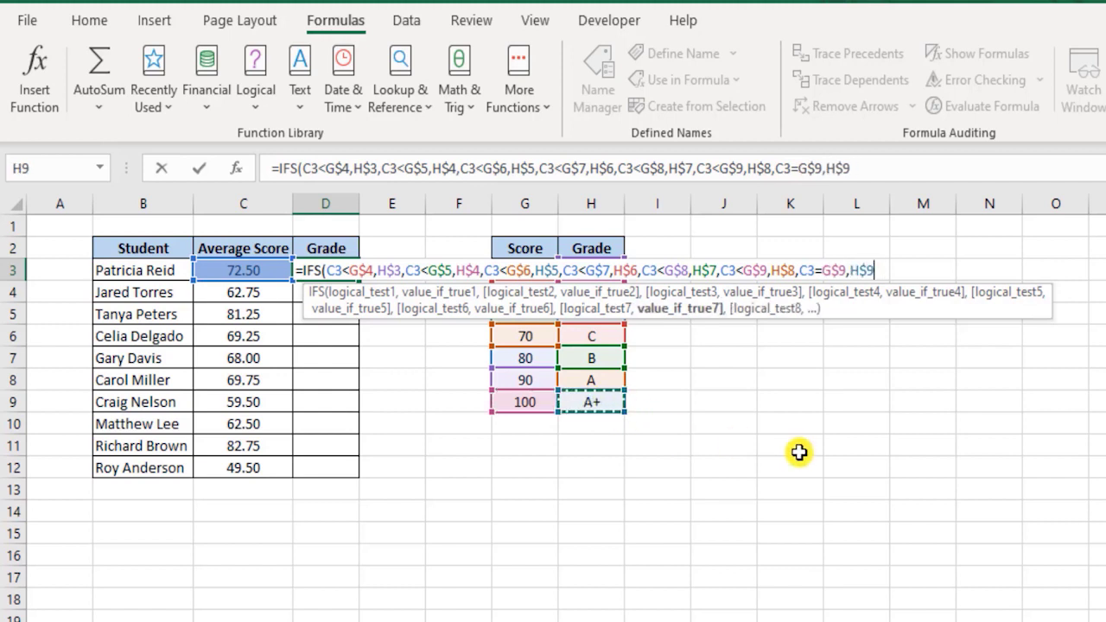
text())
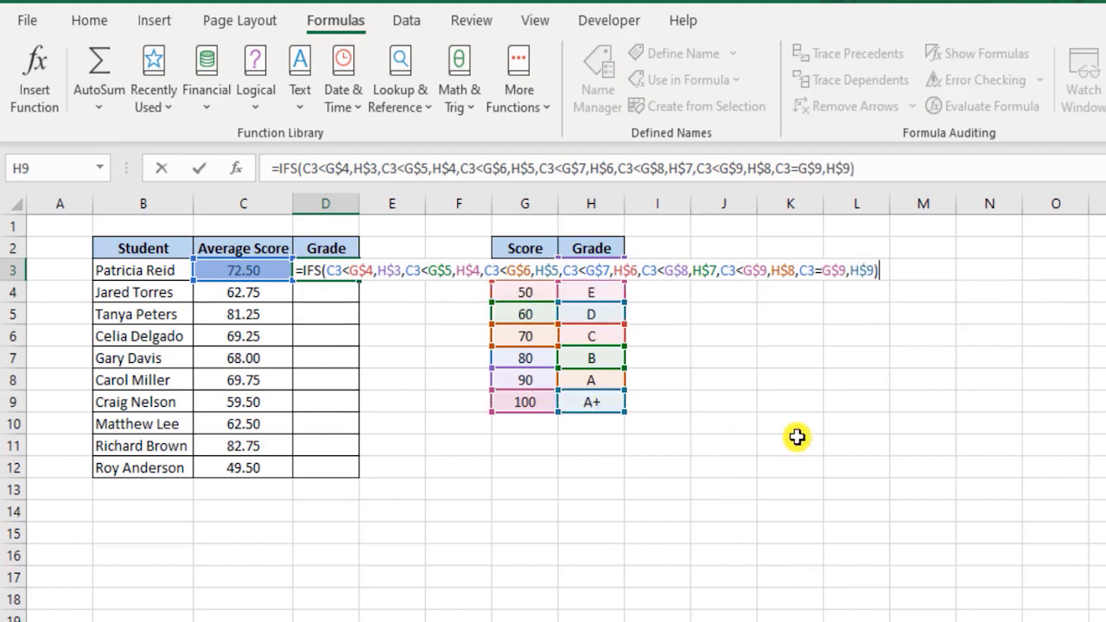
key(Return)
key(Up)
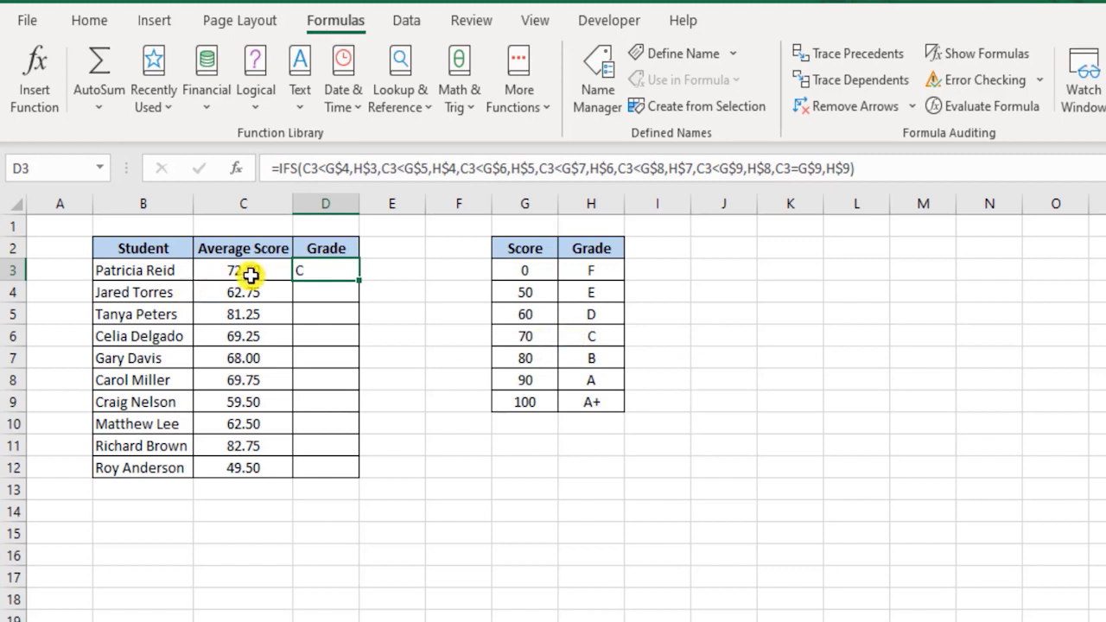
Check the grade in D3 against the score thresholds and grades in rows 6 to 9 of the lookup table.
click(532, 340)
drag(533, 357, 533, 340)
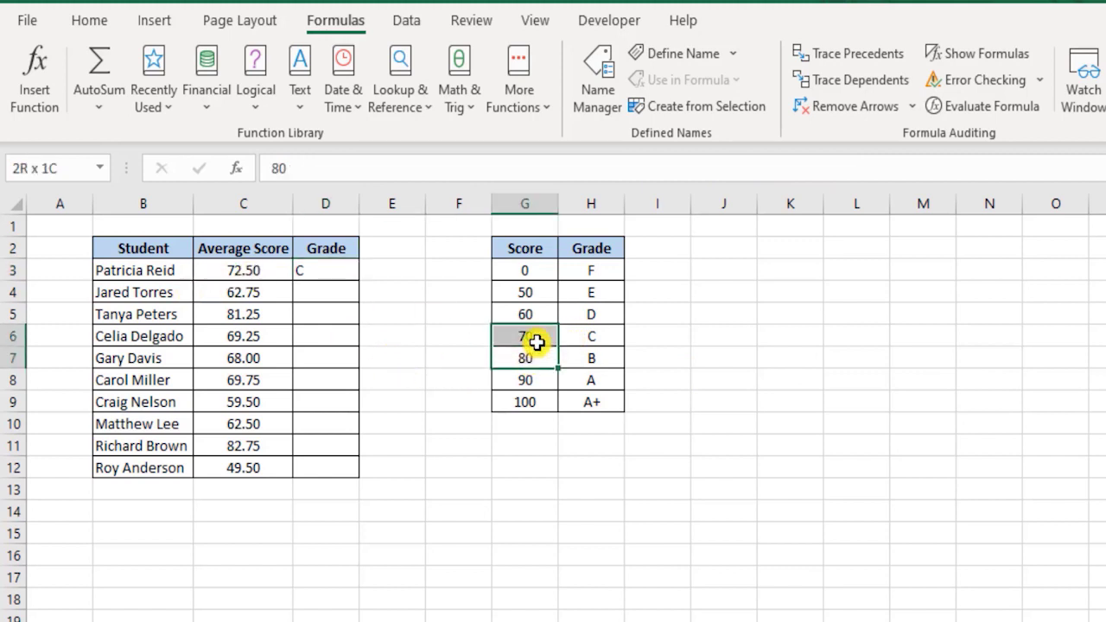
click(615, 336)
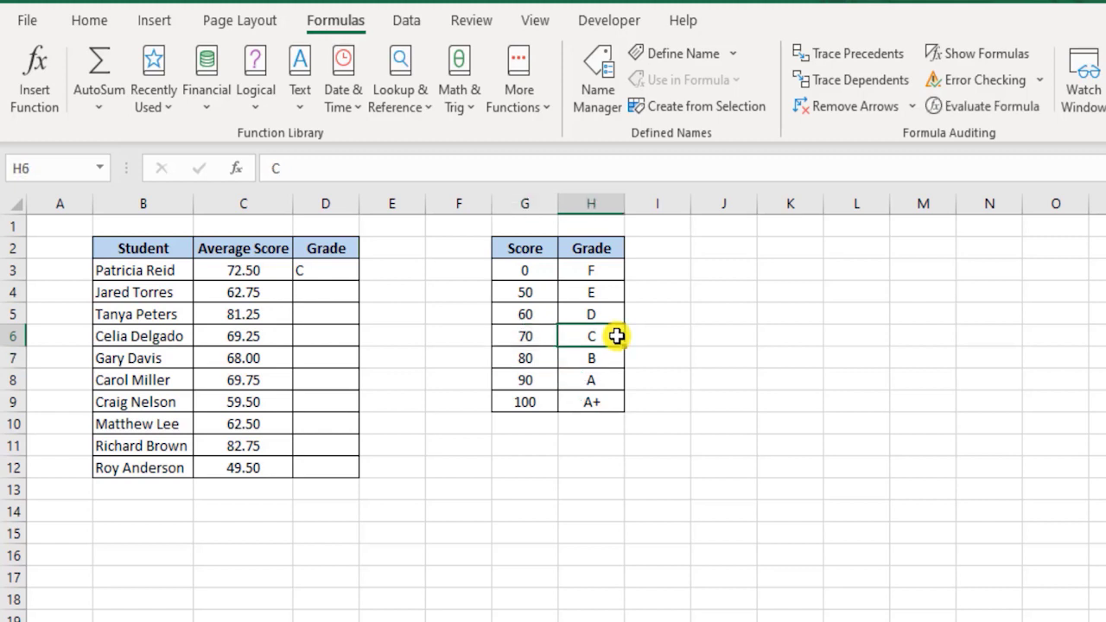
click(543, 380)
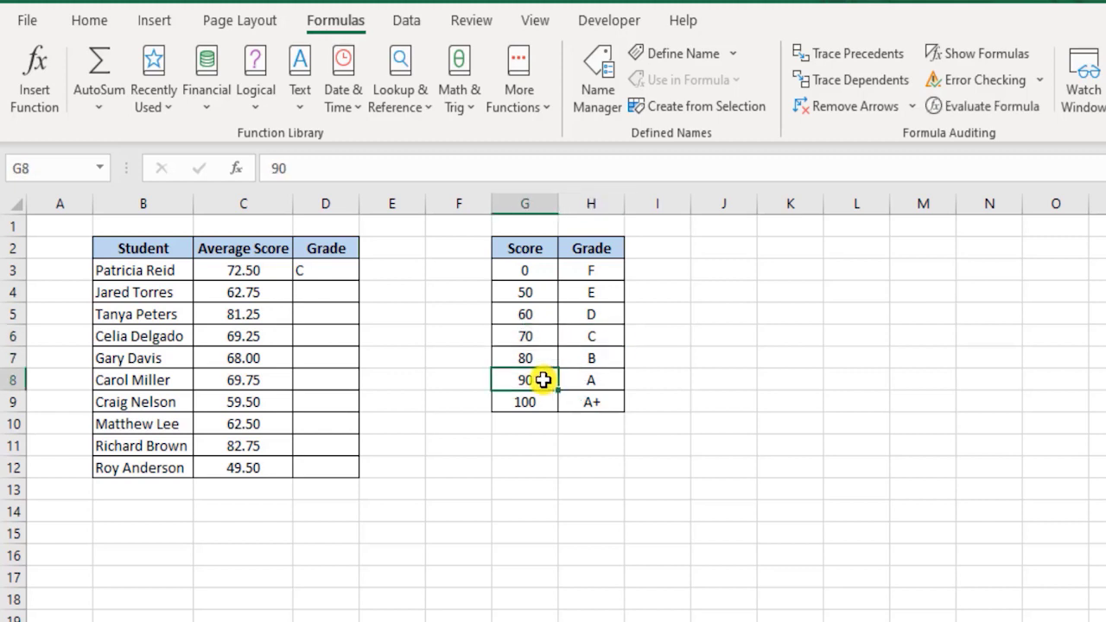
click(584, 350)
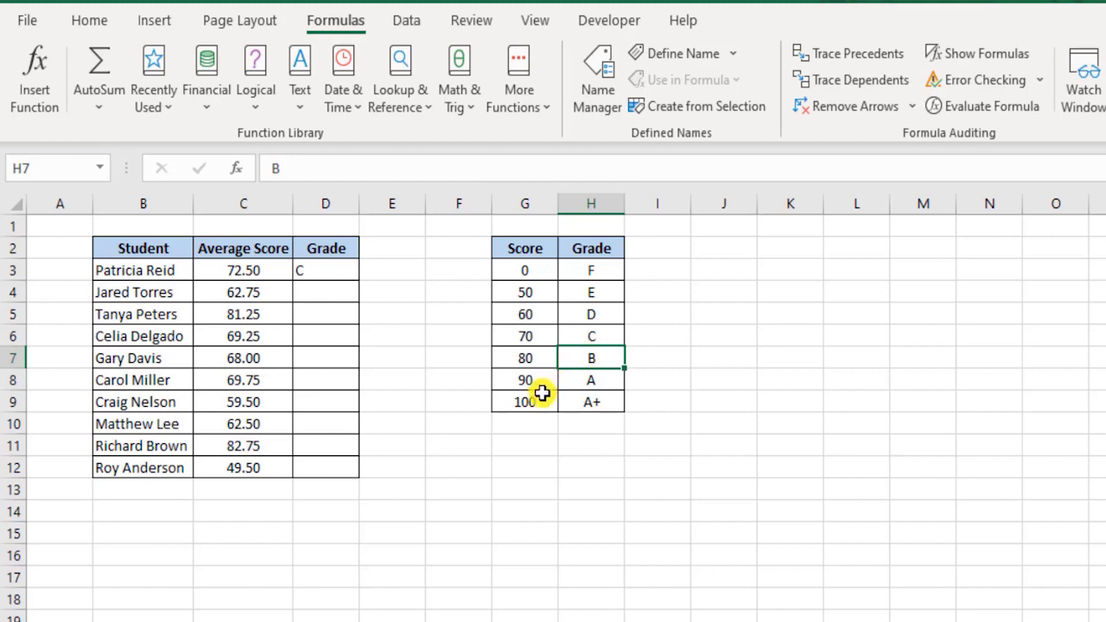
click(605, 382)
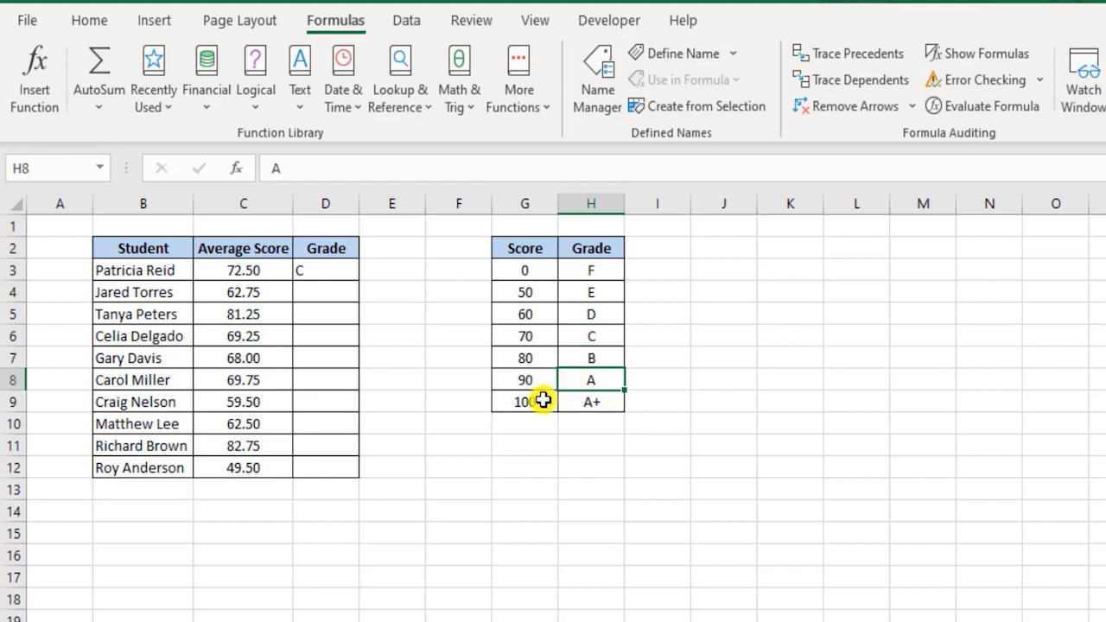
drag(538, 400, 539, 363)
Open the D3 formula and examine its individual logical tests and the grade reference returned by the first one.
click(327, 271)
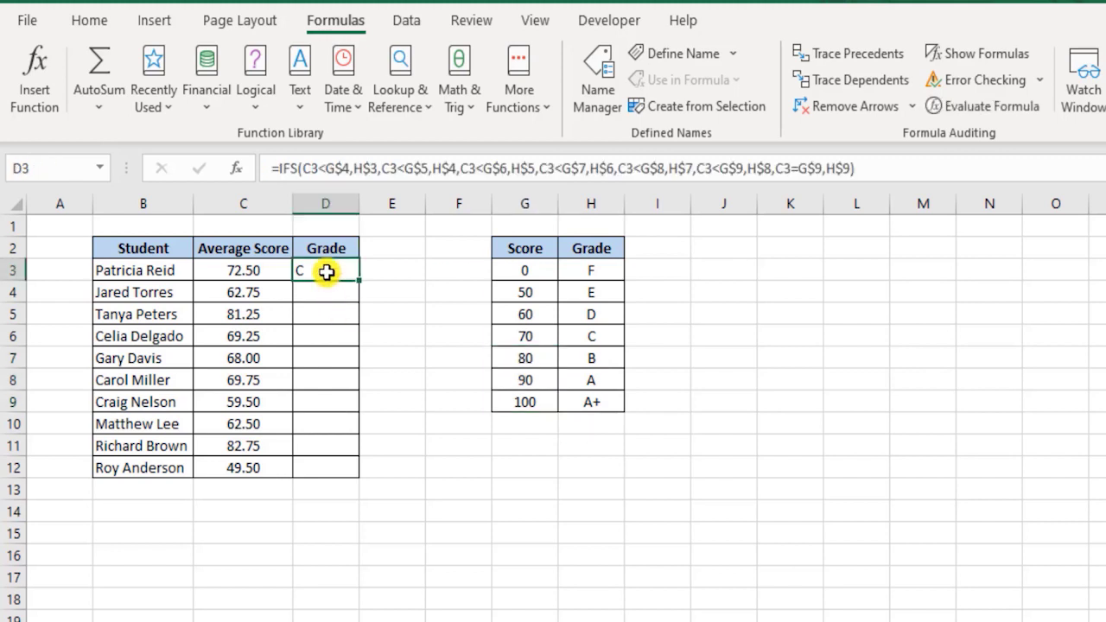
double_click(326, 271)
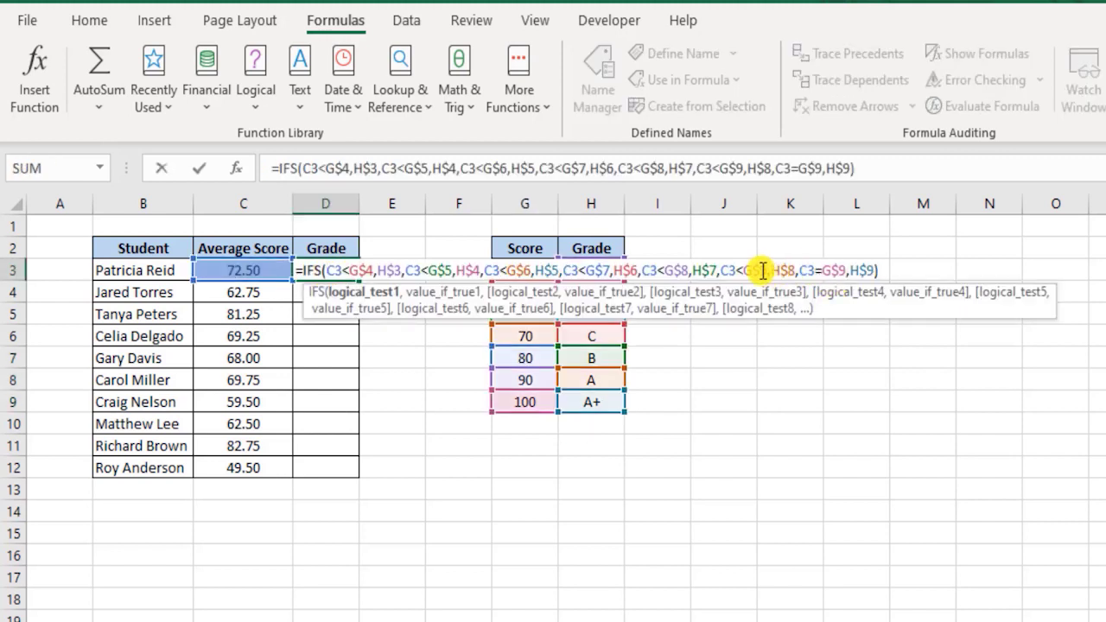
drag(768, 271, 562, 269)
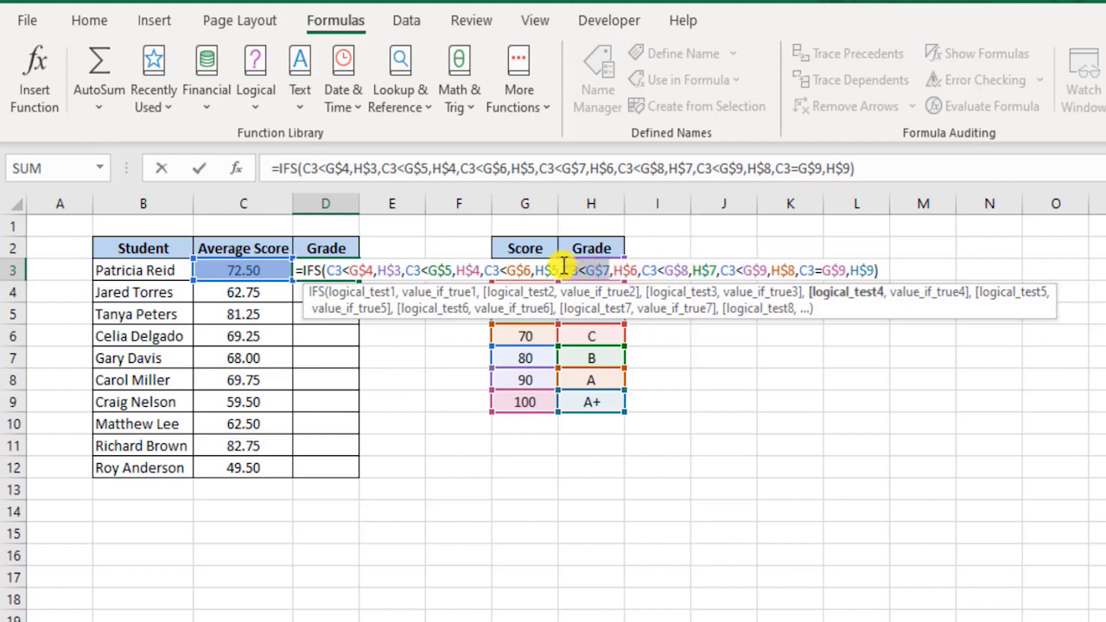
click(530, 270)
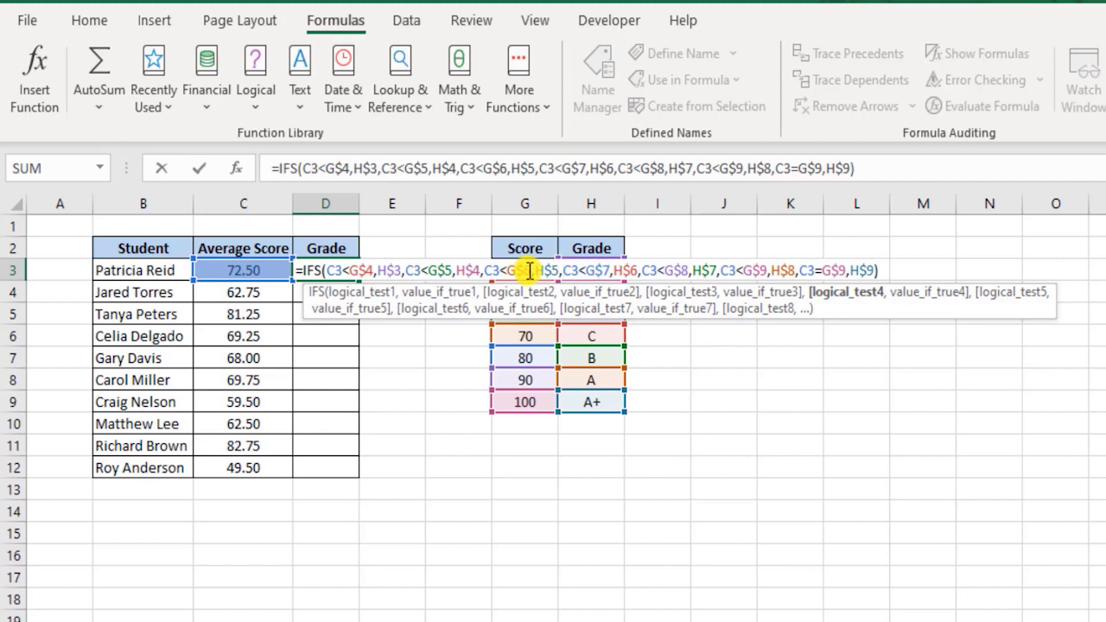
drag(533, 269, 488, 270)
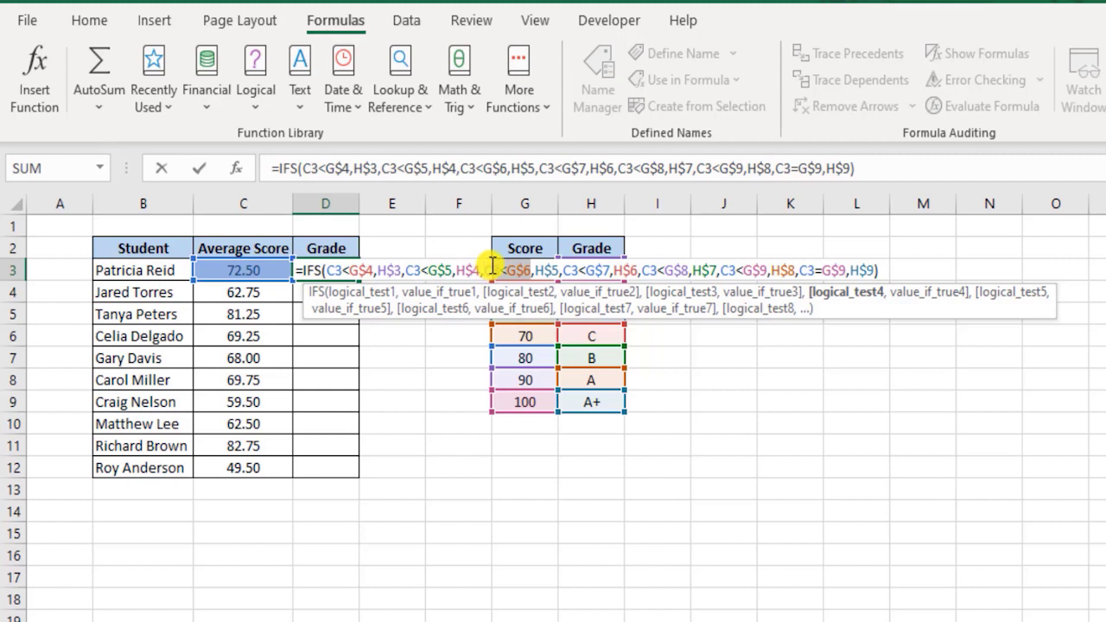
drag(490, 266, 488, 265)
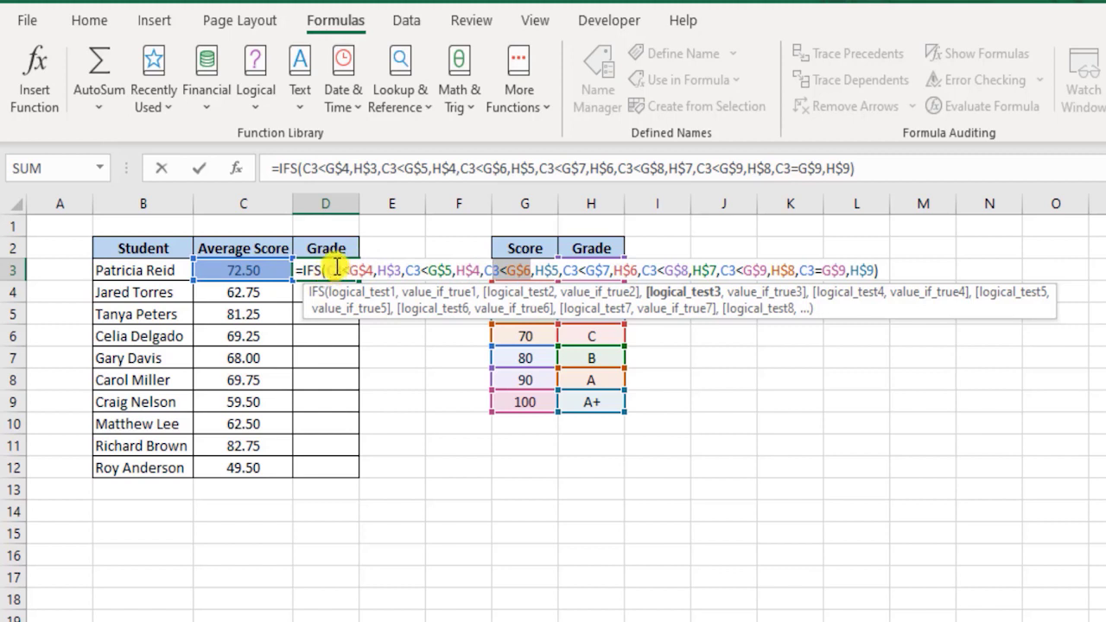
drag(325, 269, 369, 267)
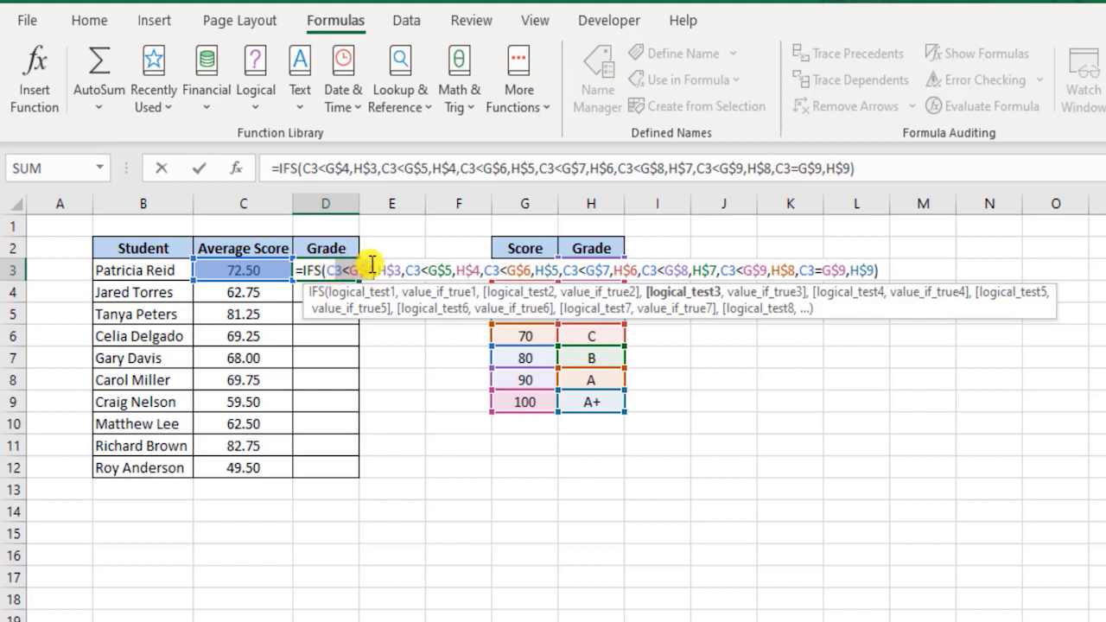
double_click(390, 266)
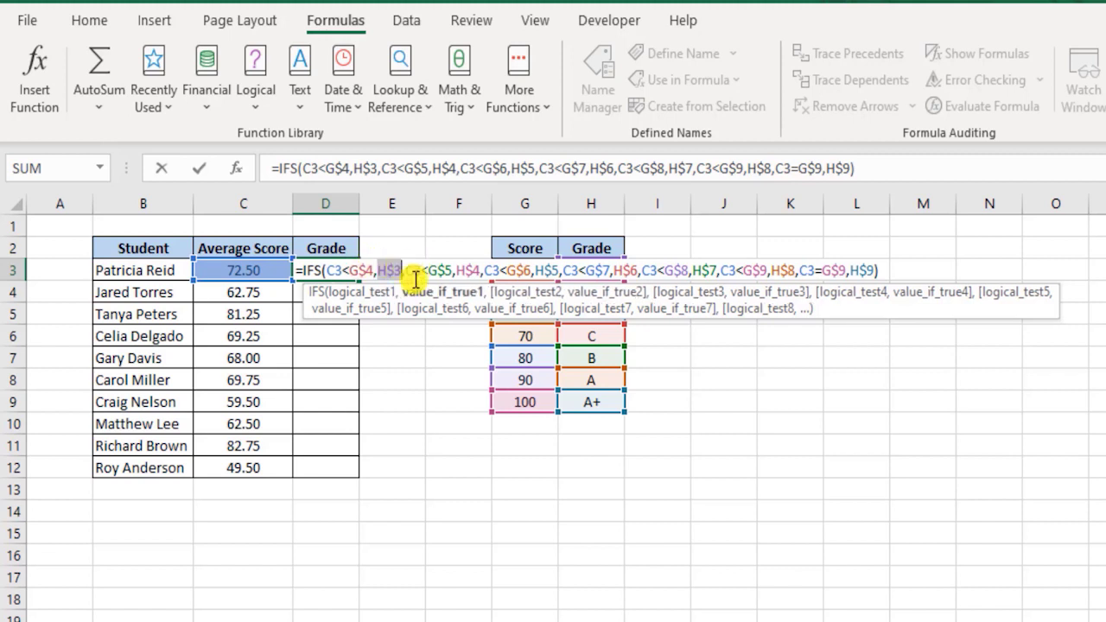
drag(406, 270, 871, 271)
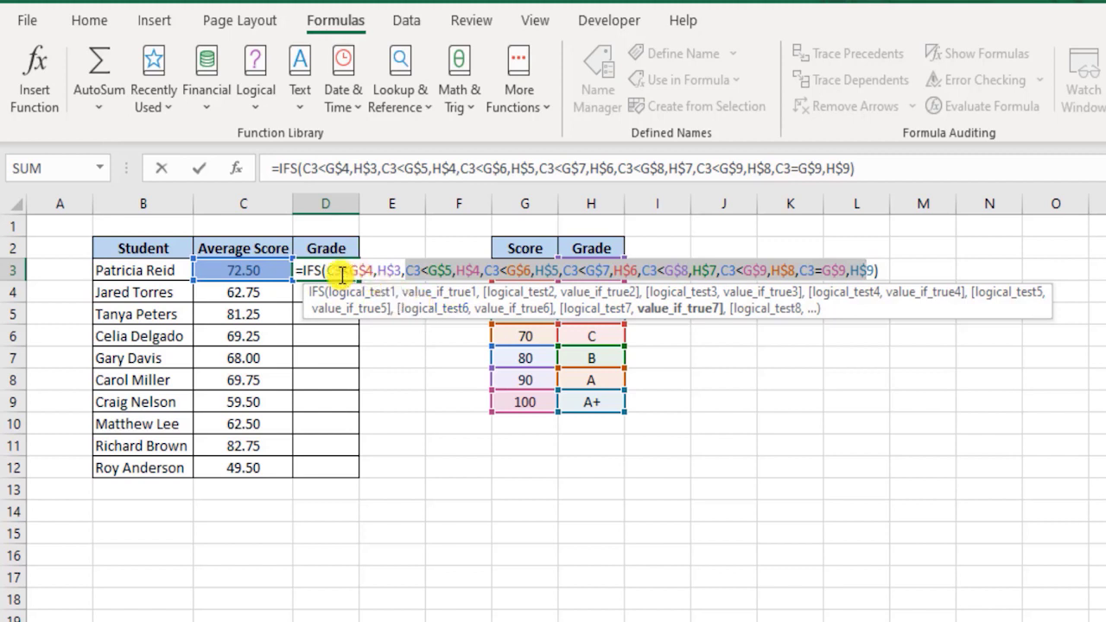
Review the less-than operator and the first three test and grade pairs of the D3 formula in order, leaving the formula as is.
click(352, 270)
click(353, 271)
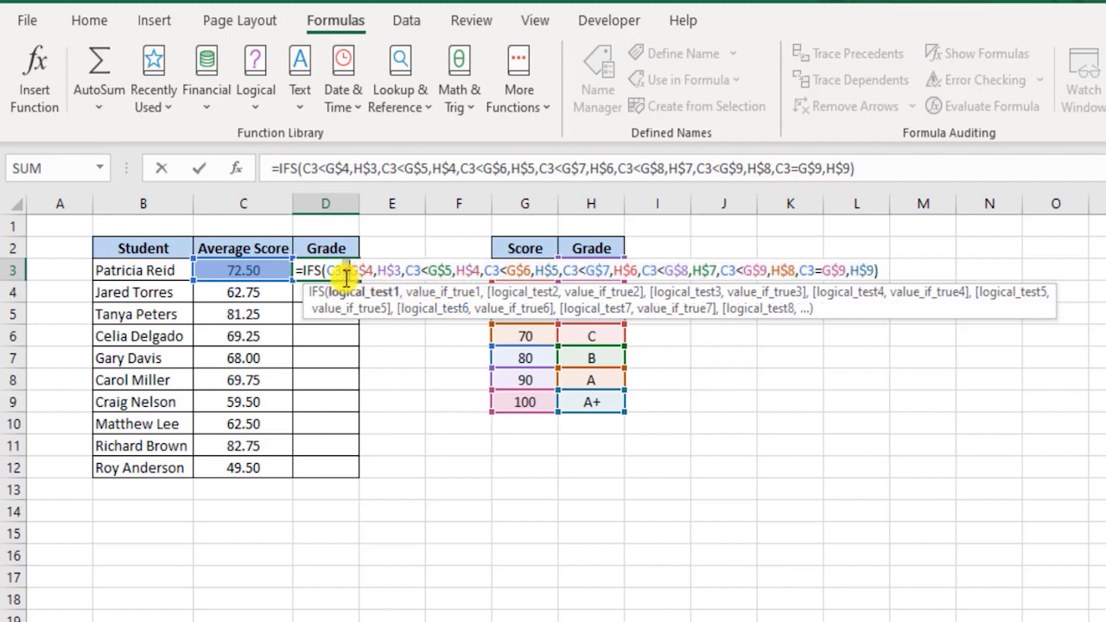
drag(348, 277, 375, 275)
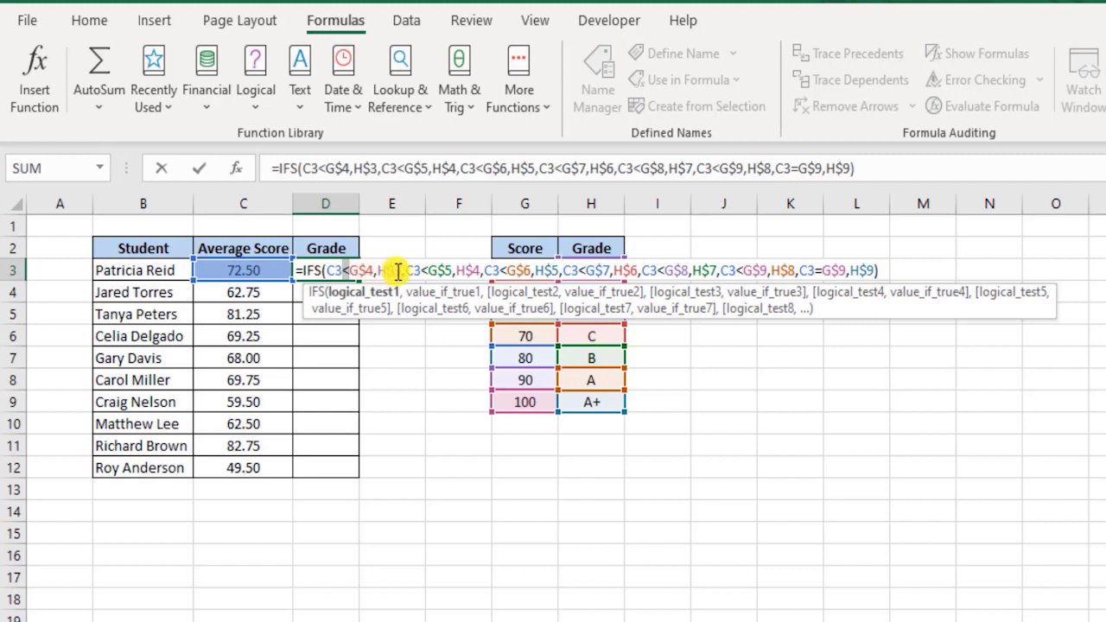
click(397, 270)
drag(400, 268, 329, 269)
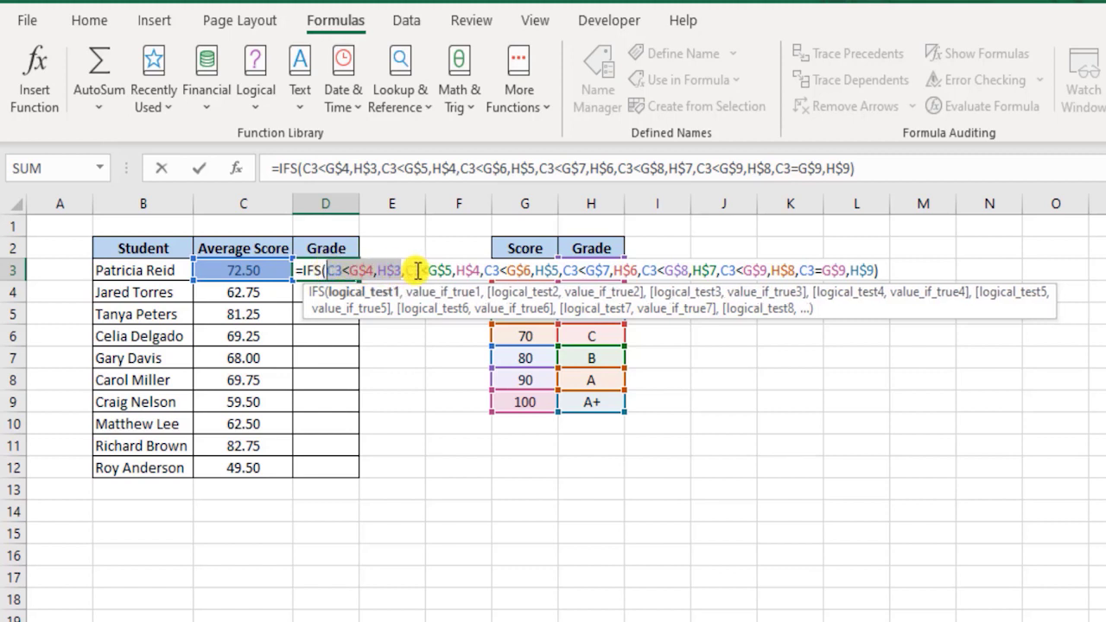
drag(404, 270, 485, 269)
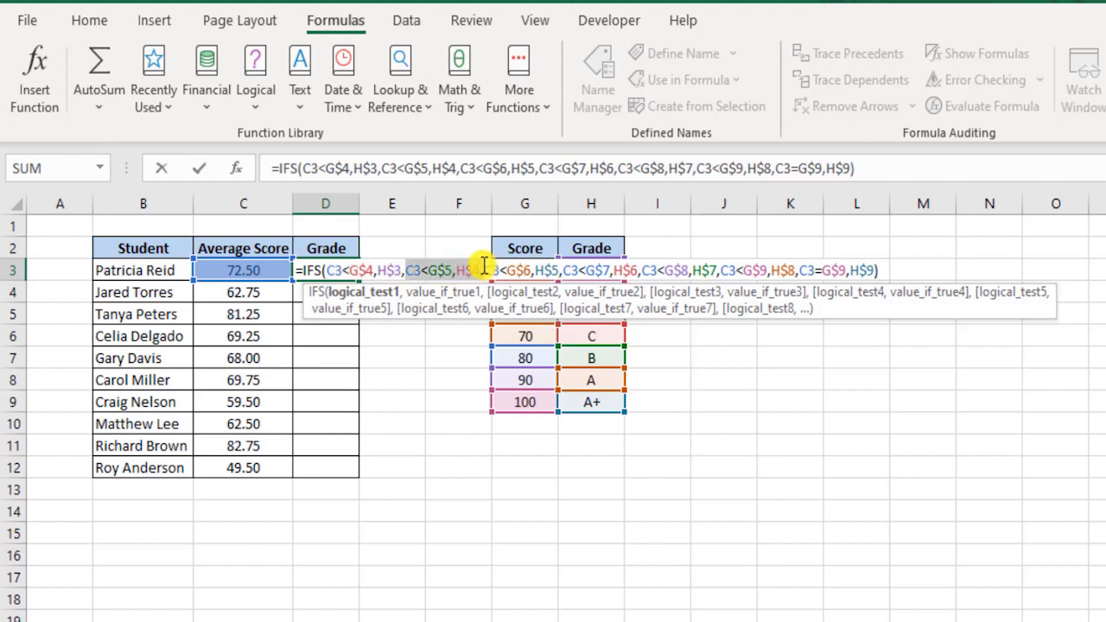
drag(485, 268, 560, 269)
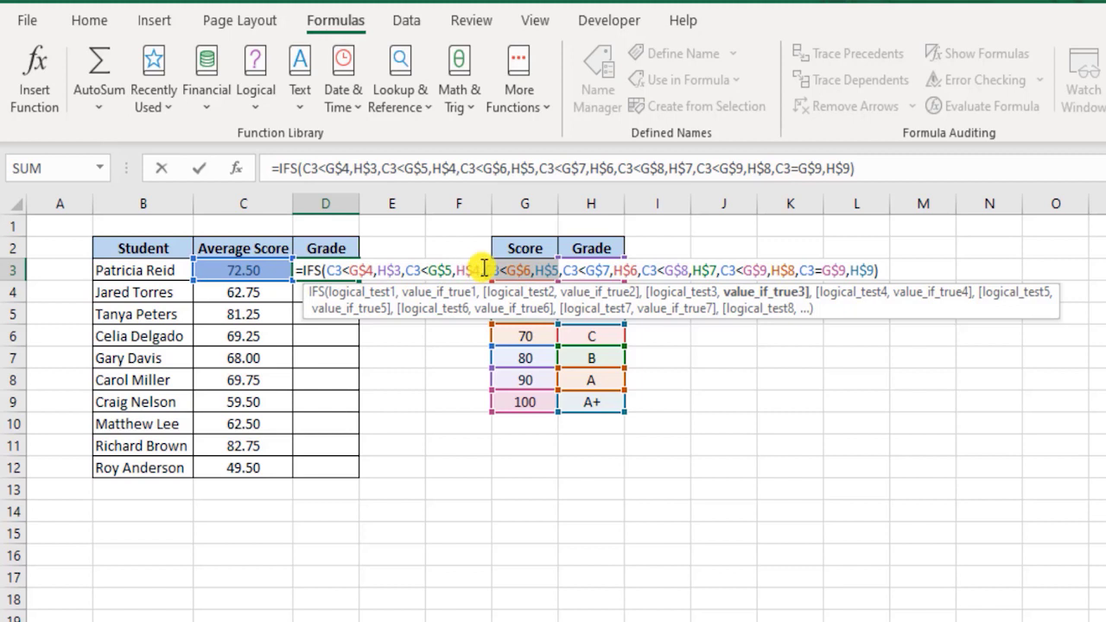
drag(482, 269, 428, 270)
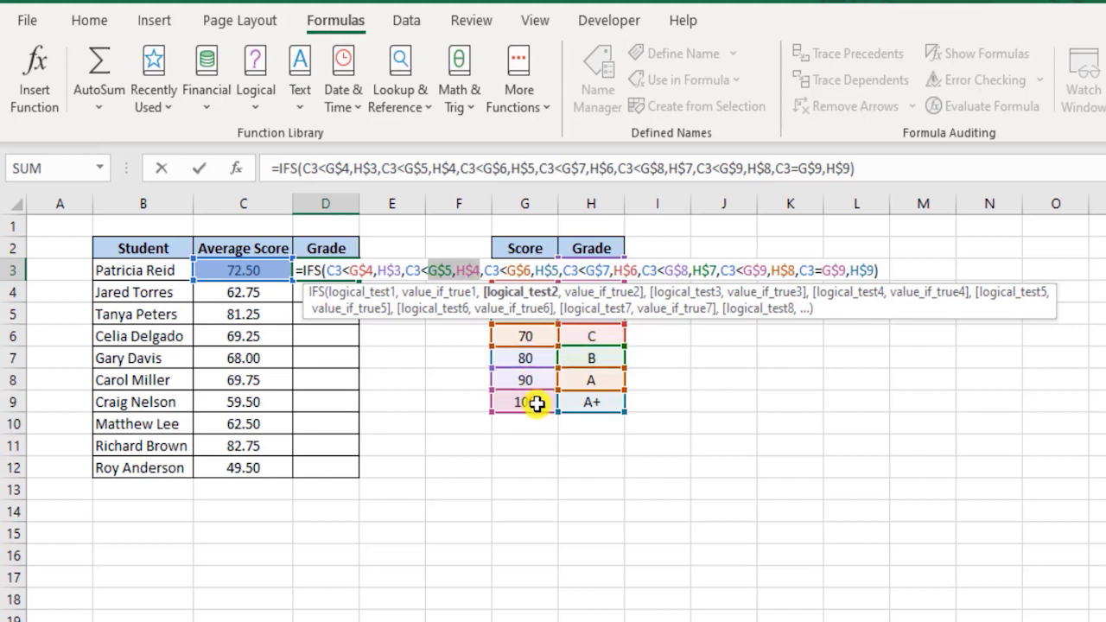
key(Return)
Fill the IFS formula from D3 down through D12 to grade the remaining students.
click(354, 270)
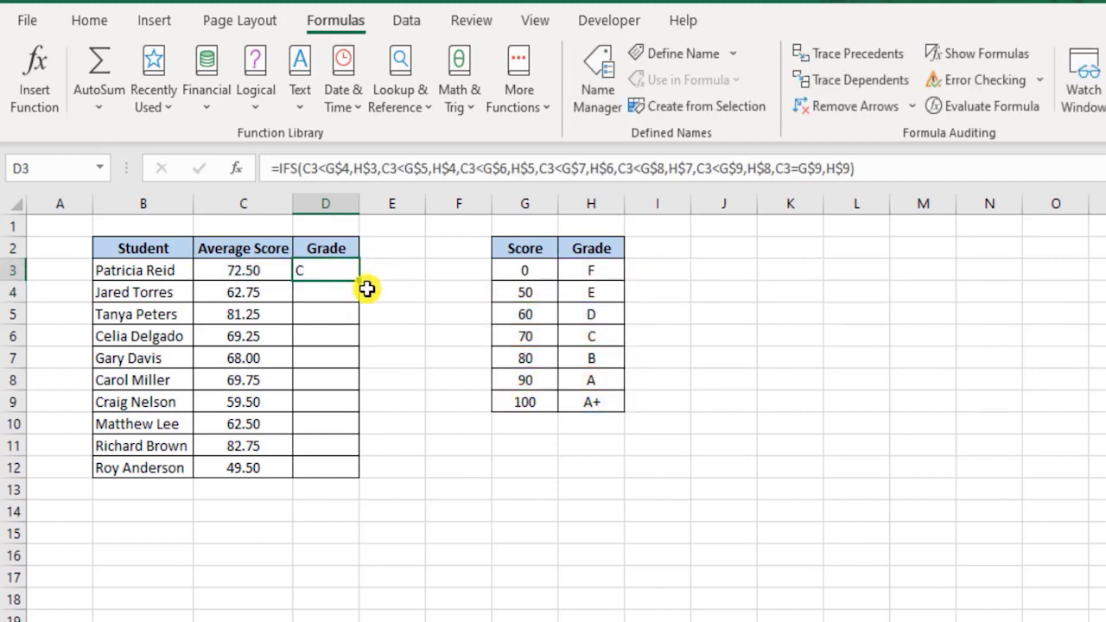
drag(360, 282, 363, 476)
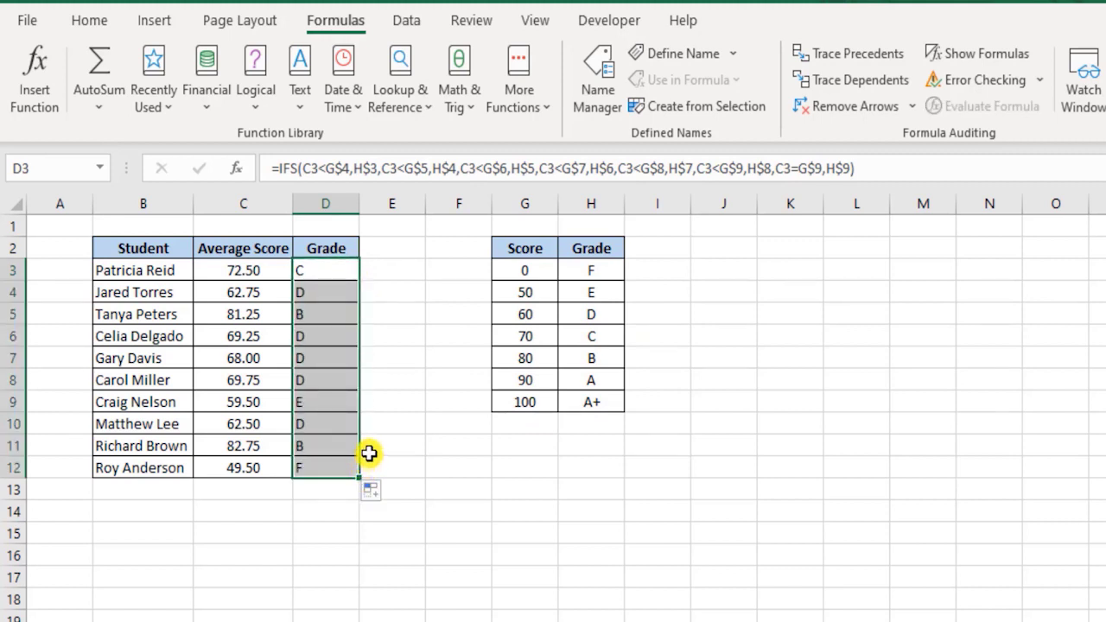
Check the grade in D9 against the average score in C9 and the threshold and grade in G4:H4.
click(332, 382)
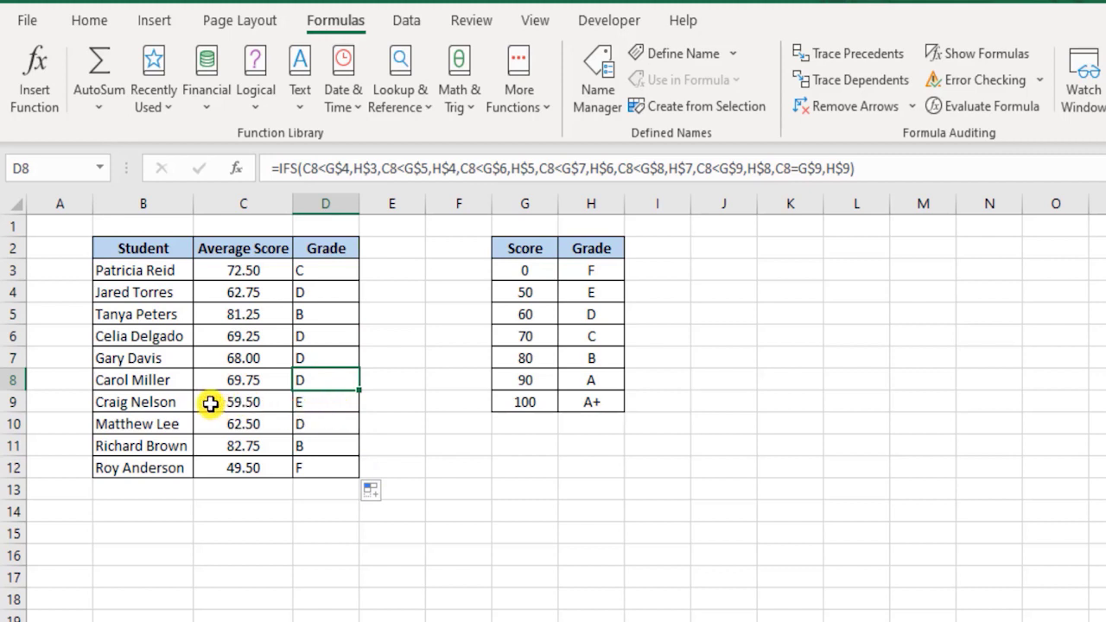
drag(165, 402, 244, 404)
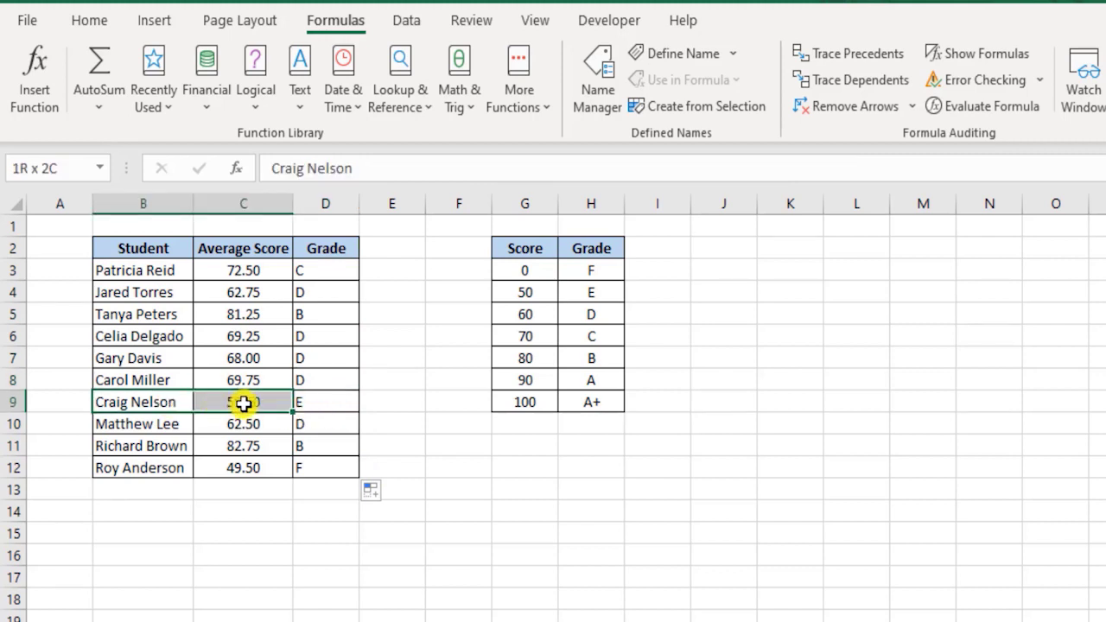
click(335, 404)
drag(530, 292, 588, 292)
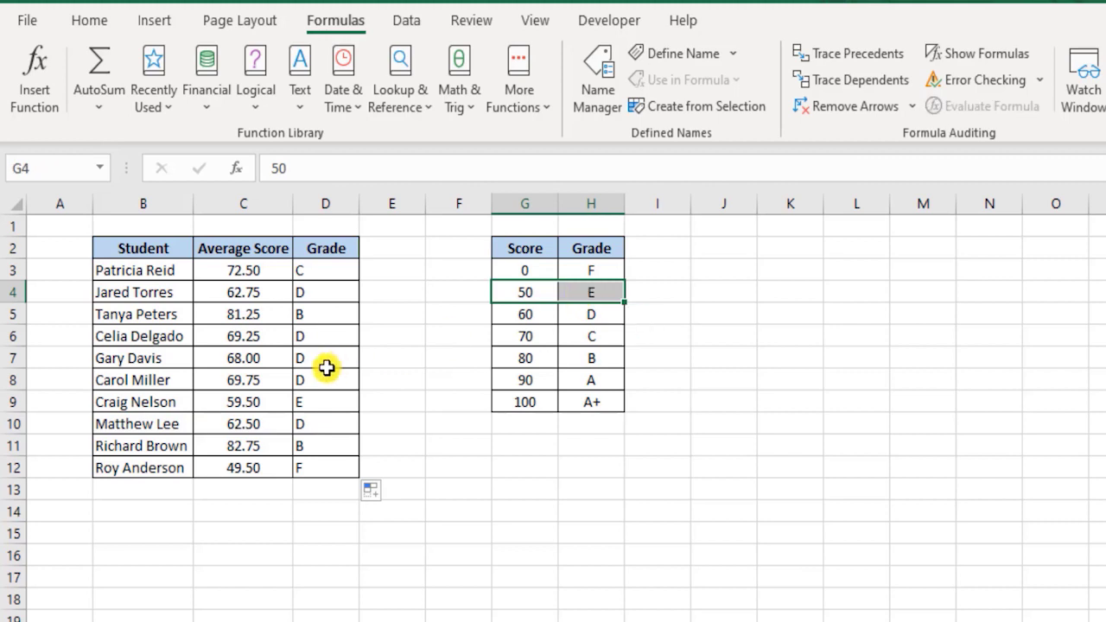
Test the grade formula by setting the average score in C9 to 59.99, and undo that change.
click(269, 400)
double_click(270, 400)
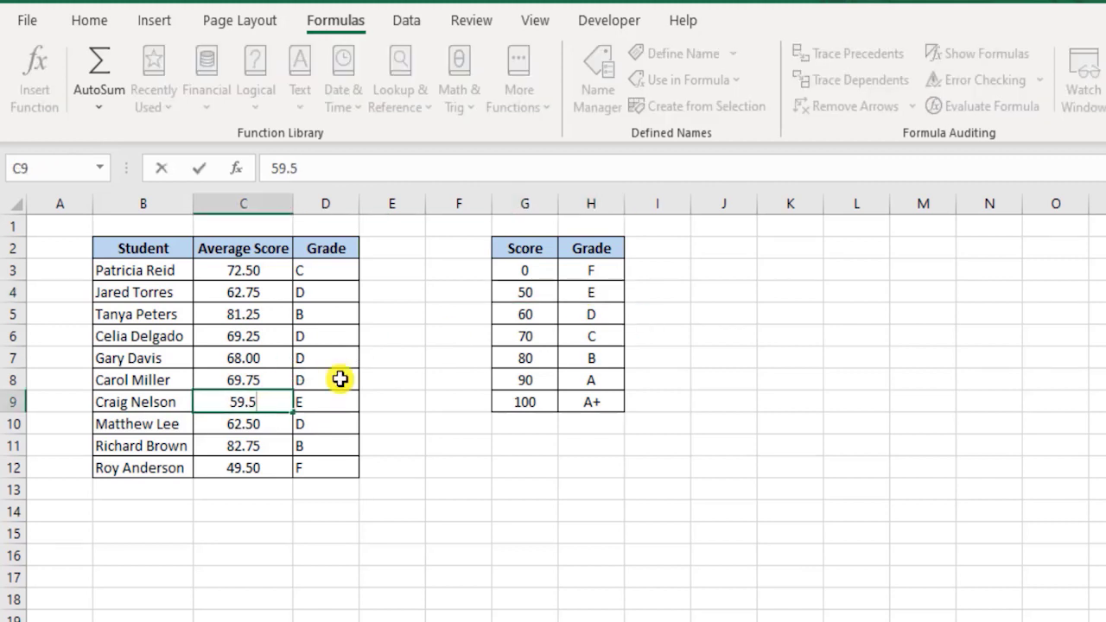
text(99)
key(Return)
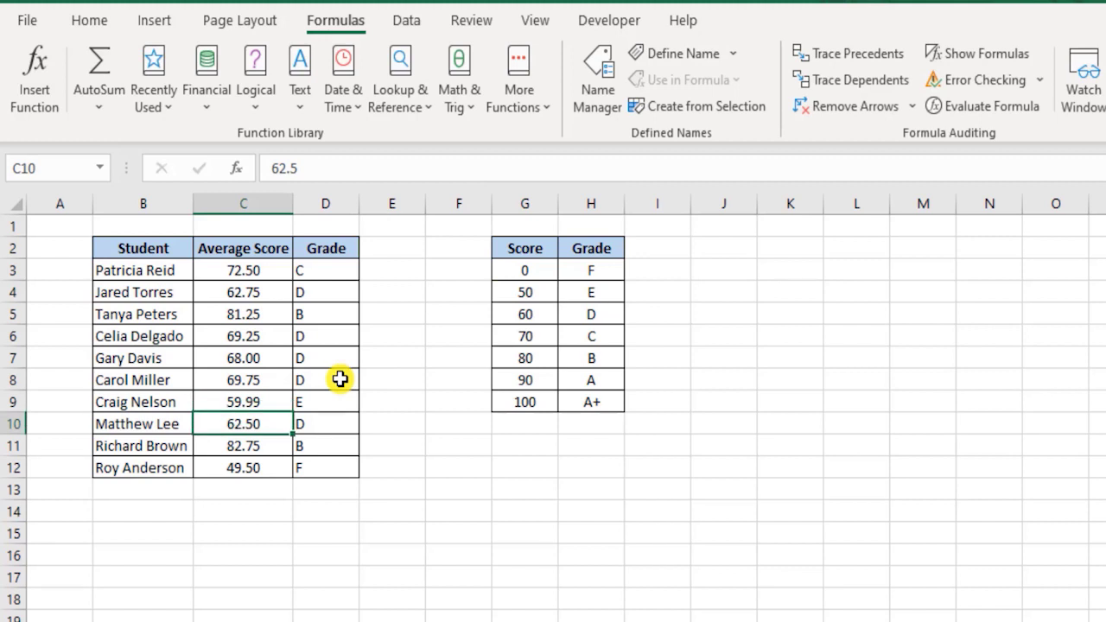
key(ctrl+z)
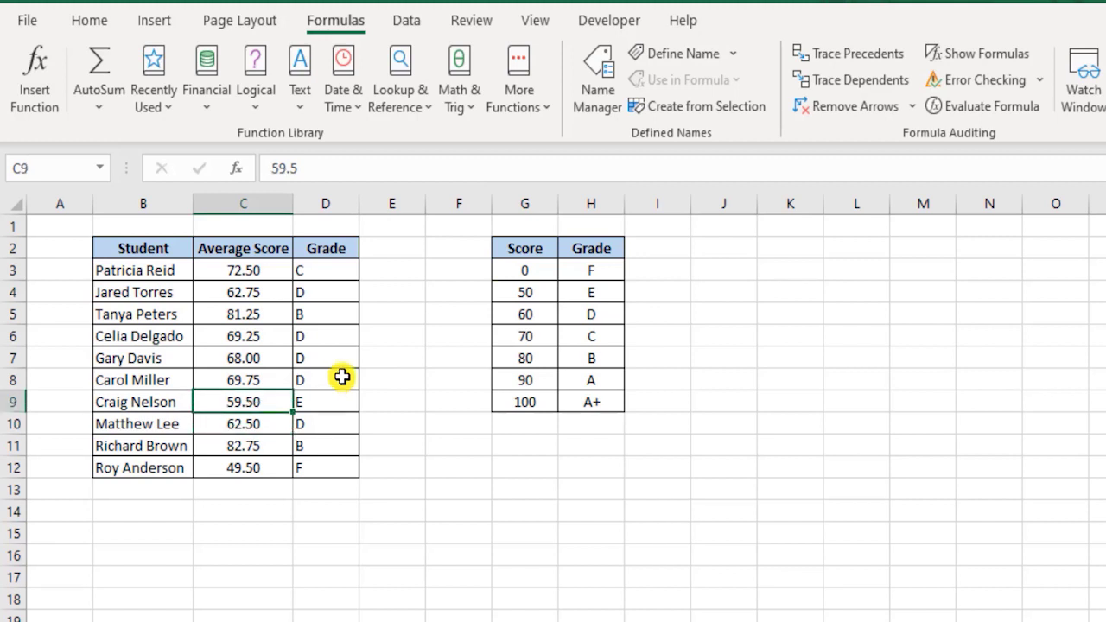
Review the first test's less-than comparison with G$4 and the third logical test in the D3 formula, leaving the formula as is.
double_click(314, 269)
drag(360, 271, 375, 271)
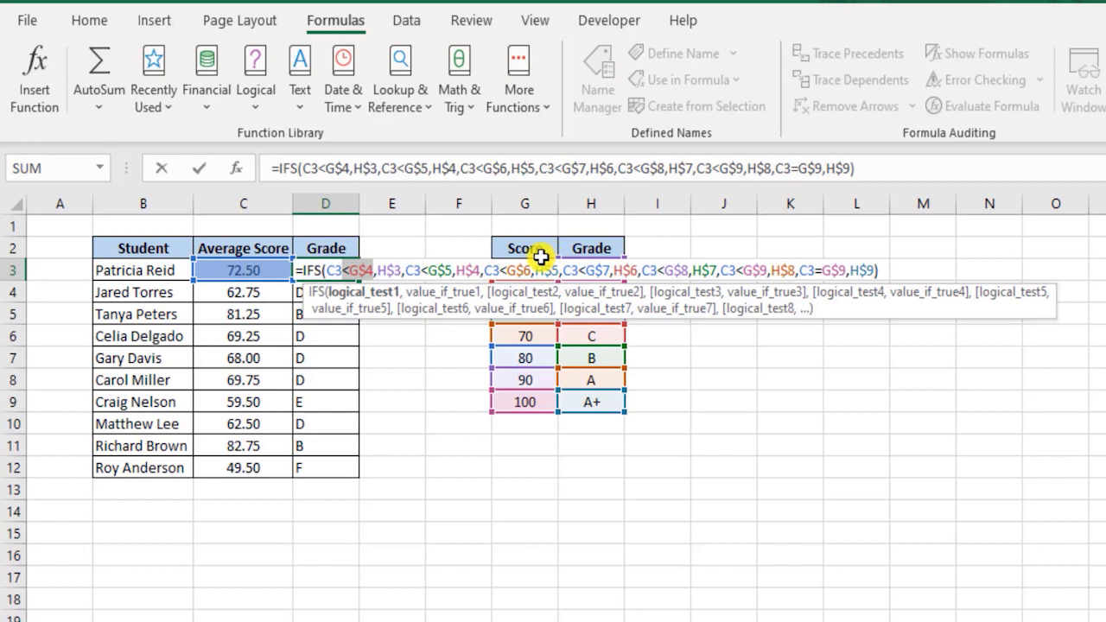
drag(486, 270, 532, 269)
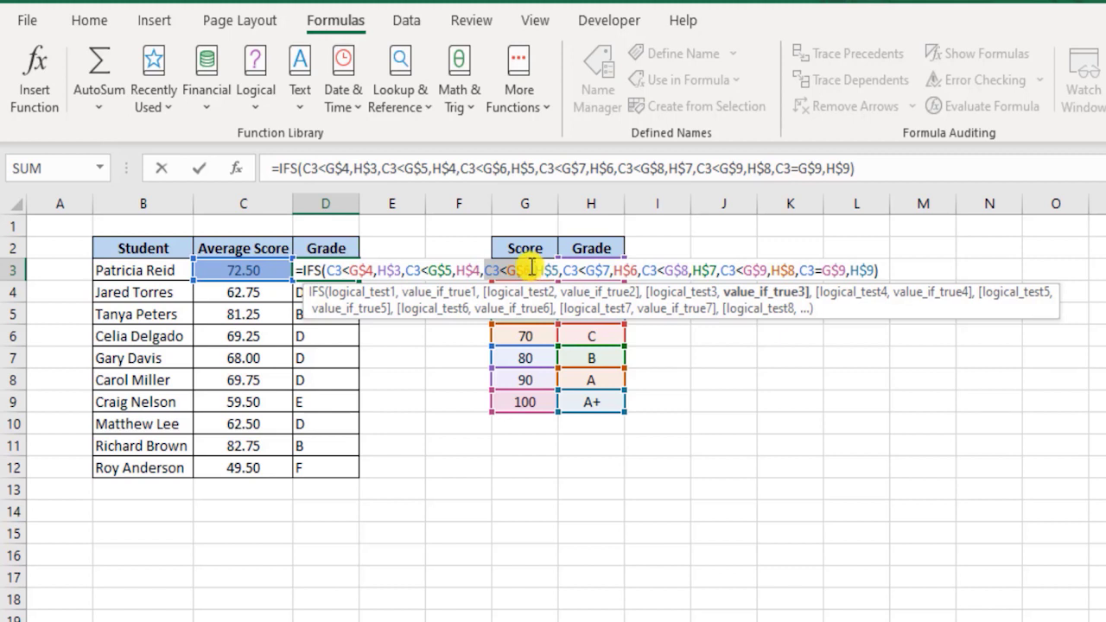
key(Escape)
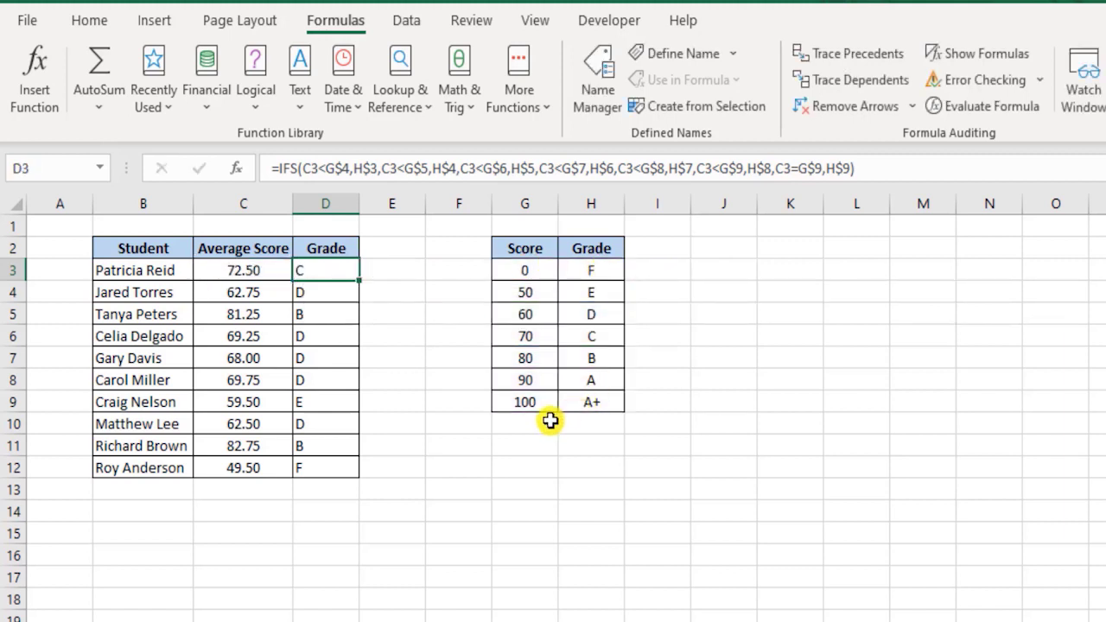
Enter the label "using IFS()" in D1 above the Grade header.
click(333, 222)
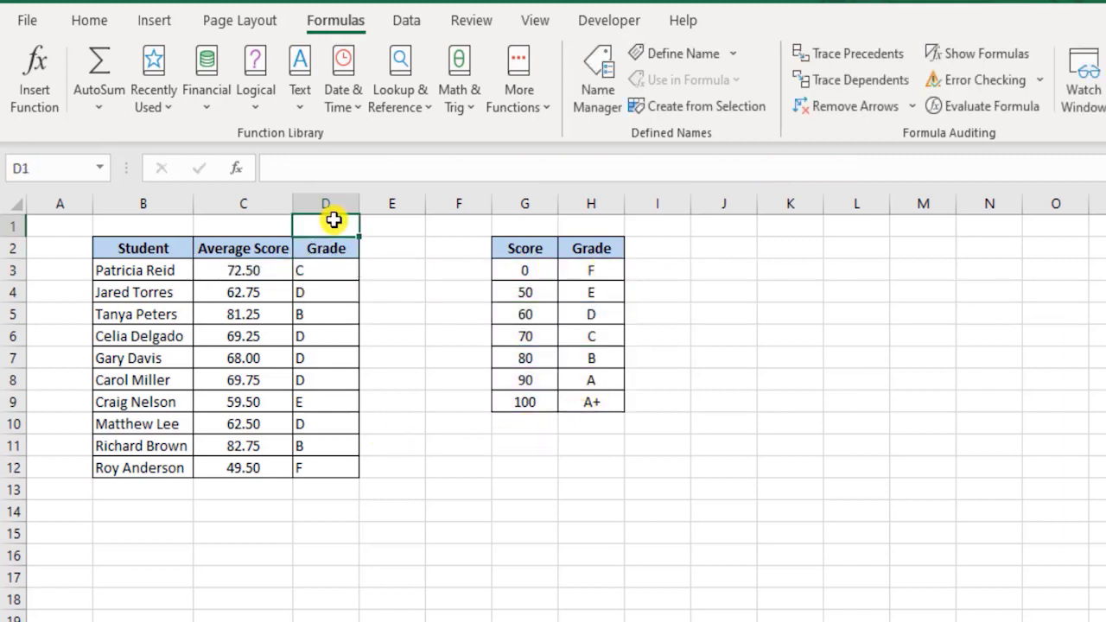
text(using IFS()
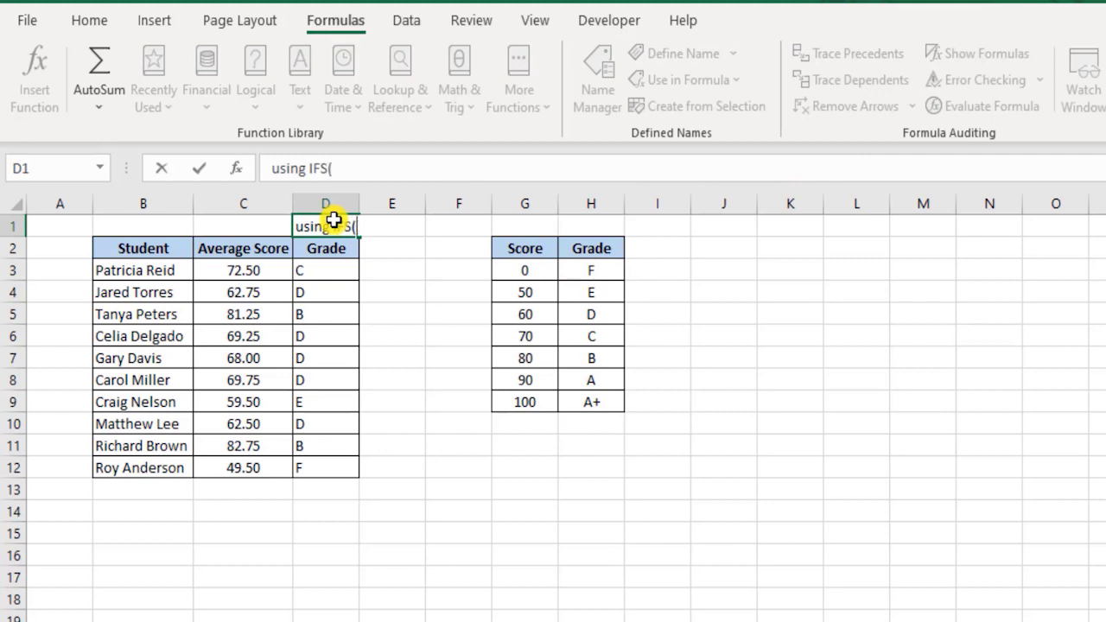
key(Return)
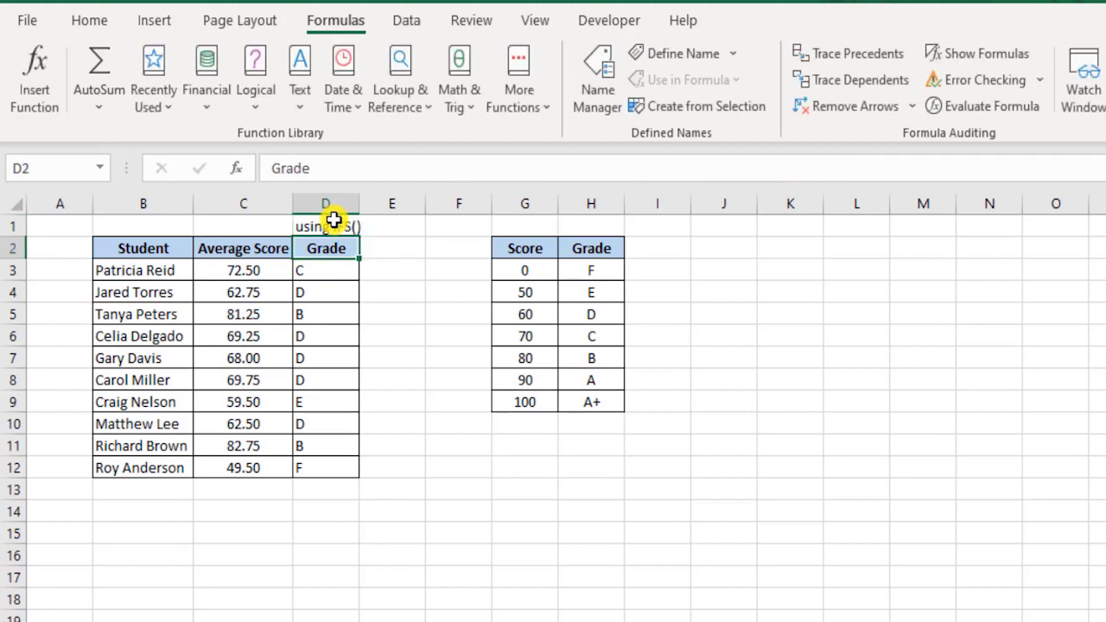